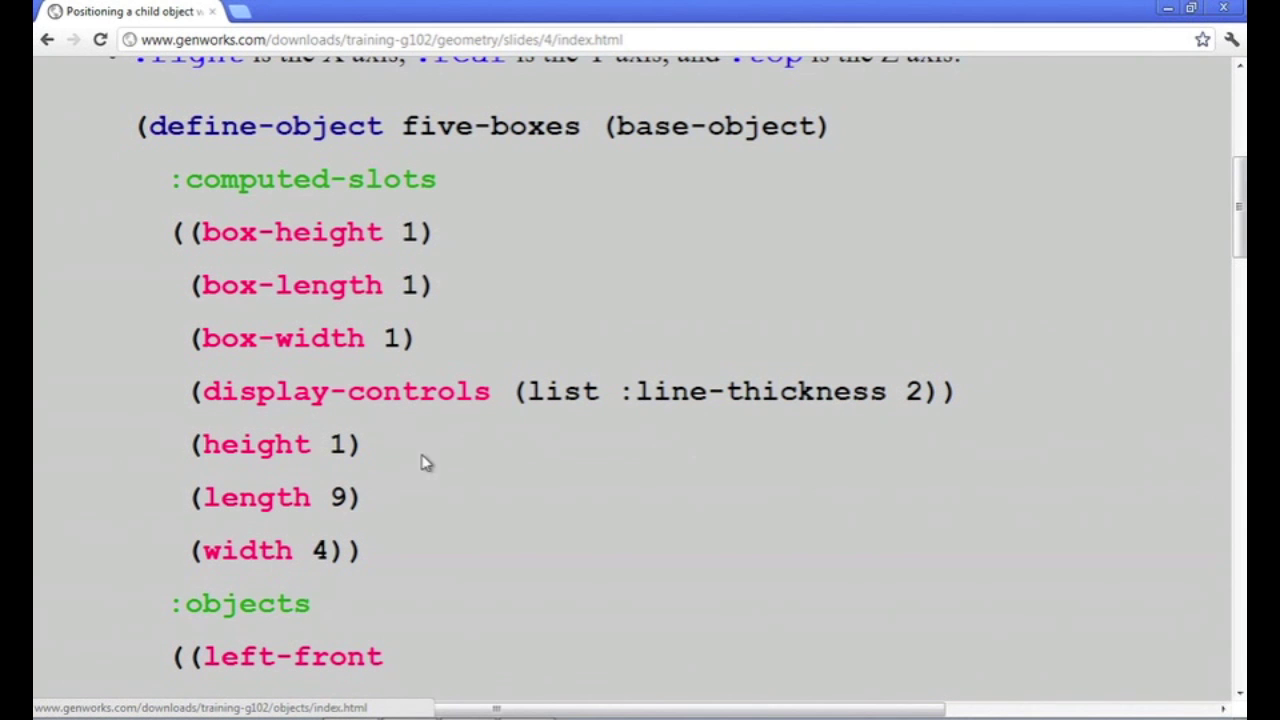
# Highlight the height and length slot values, then scroll down to the rendered wireframe cubes.
pyautogui.moveTo(150, 444); pyautogui.dragTo(374, 571)
pyautogui.click(374, 571)
pyautogui.scroll(-5, 901, 288)
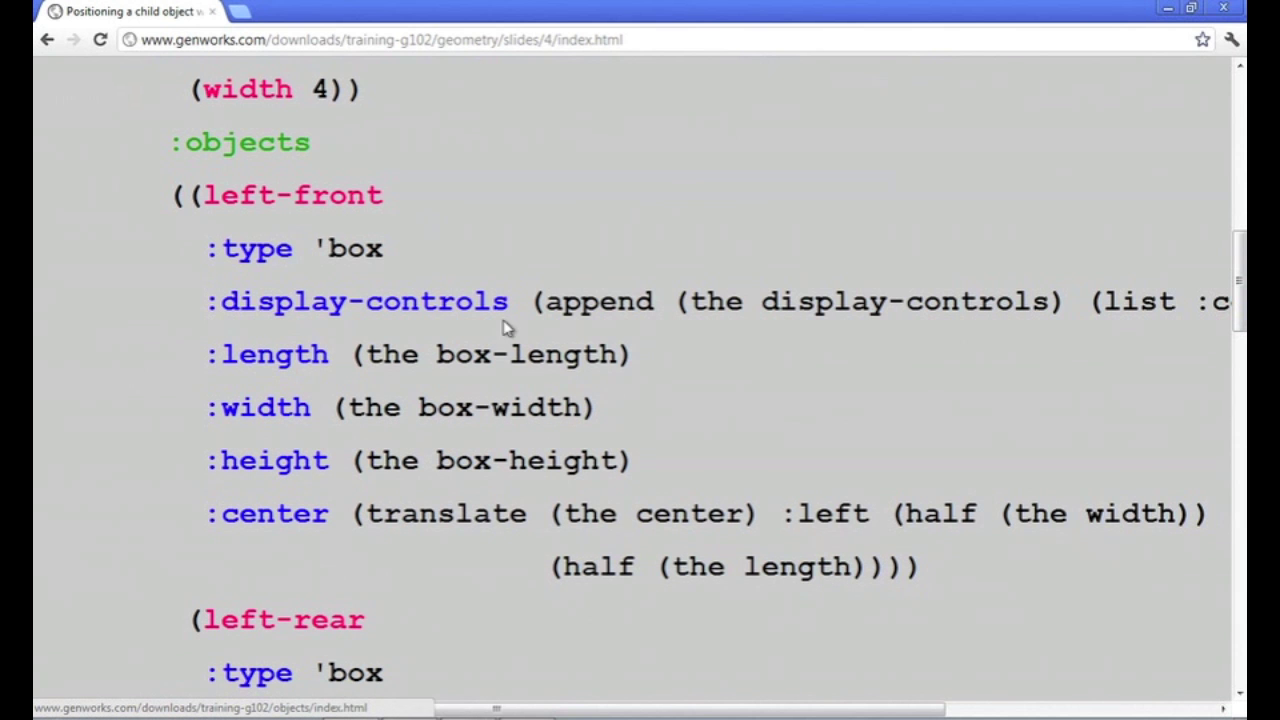
pyautogui.moveTo(500, 709); pyautogui.dragTo(770, 712)
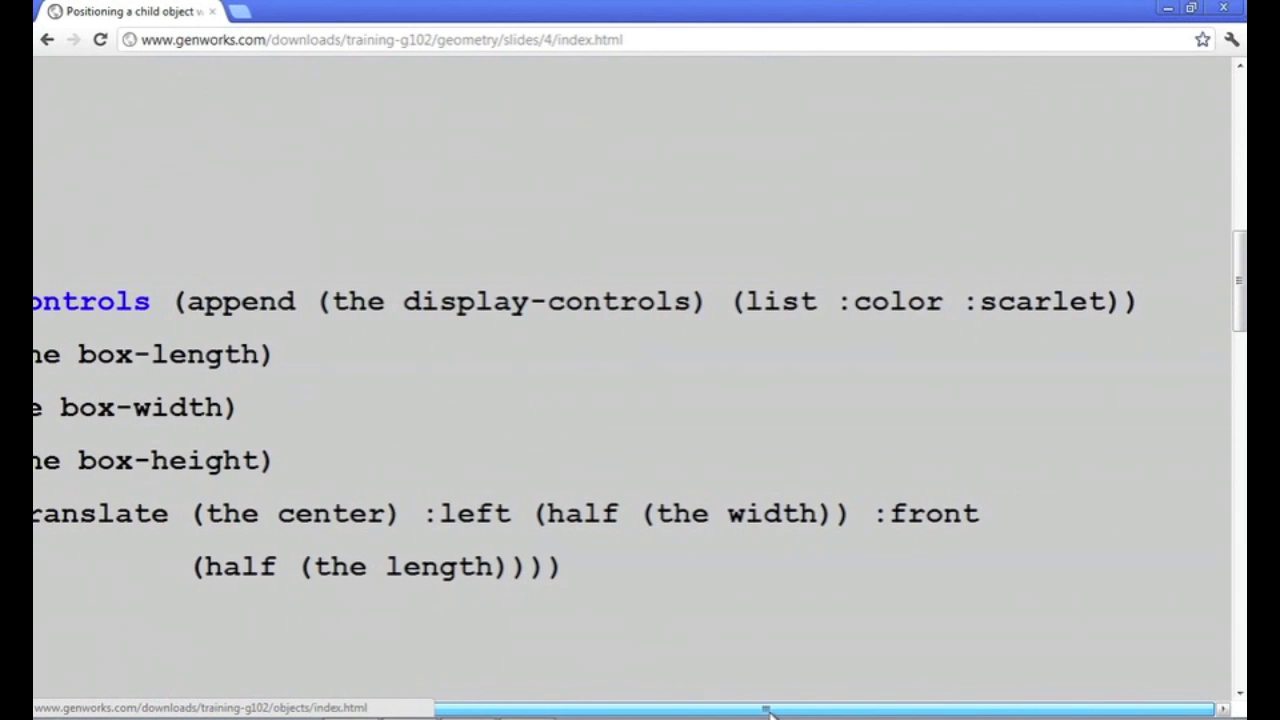
pyautogui.moveTo(1236, 293); pyautogui.dragTo(1207, 287)
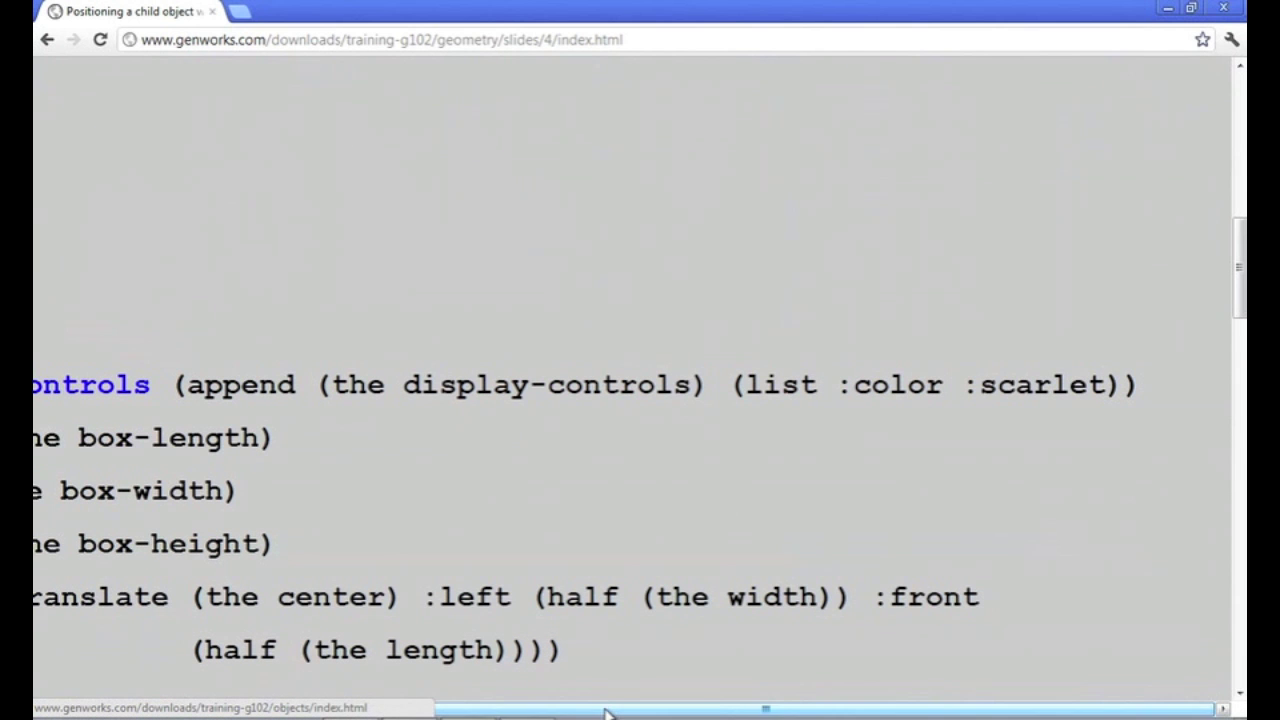
pyautogui.moveTo(606, 711); pyautogui.dragTo(580, 711)
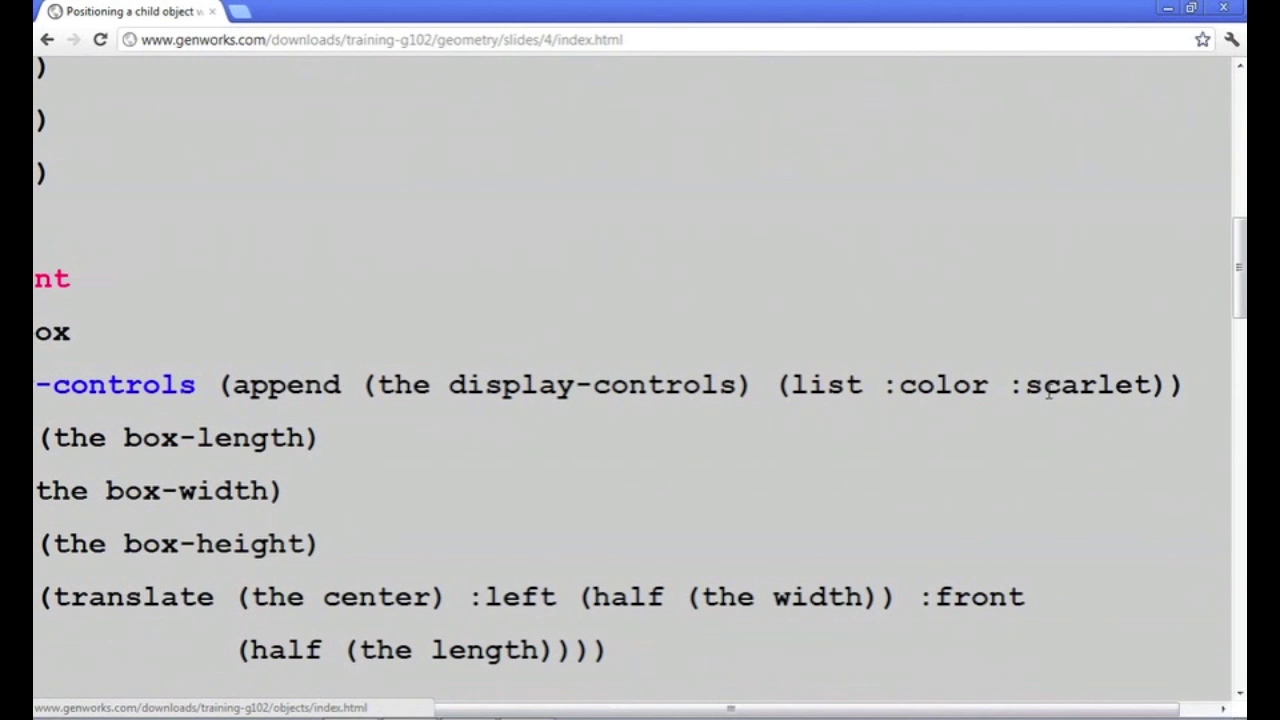
pyautogui.moveTo(931, 392); pyautogui.dragTo(970, 390)
pyautogui.click(970, 390)
pyautogui.moveTo(795, 710)
pyautogui.mouseDown()
pyautogui.moveTo(748, 708)
pyautogui.moveTo(785, 712)
pyautogui.mouseUp()
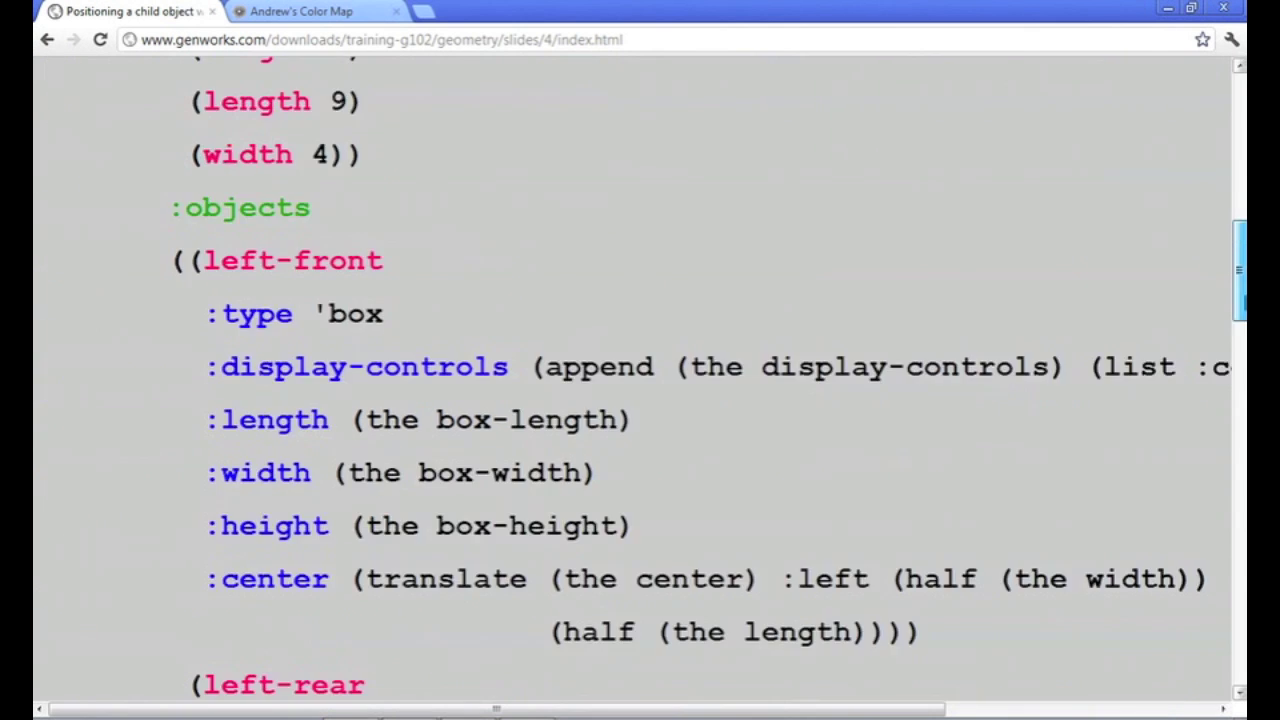
pyautogui.scroll(-1, 640, 380)
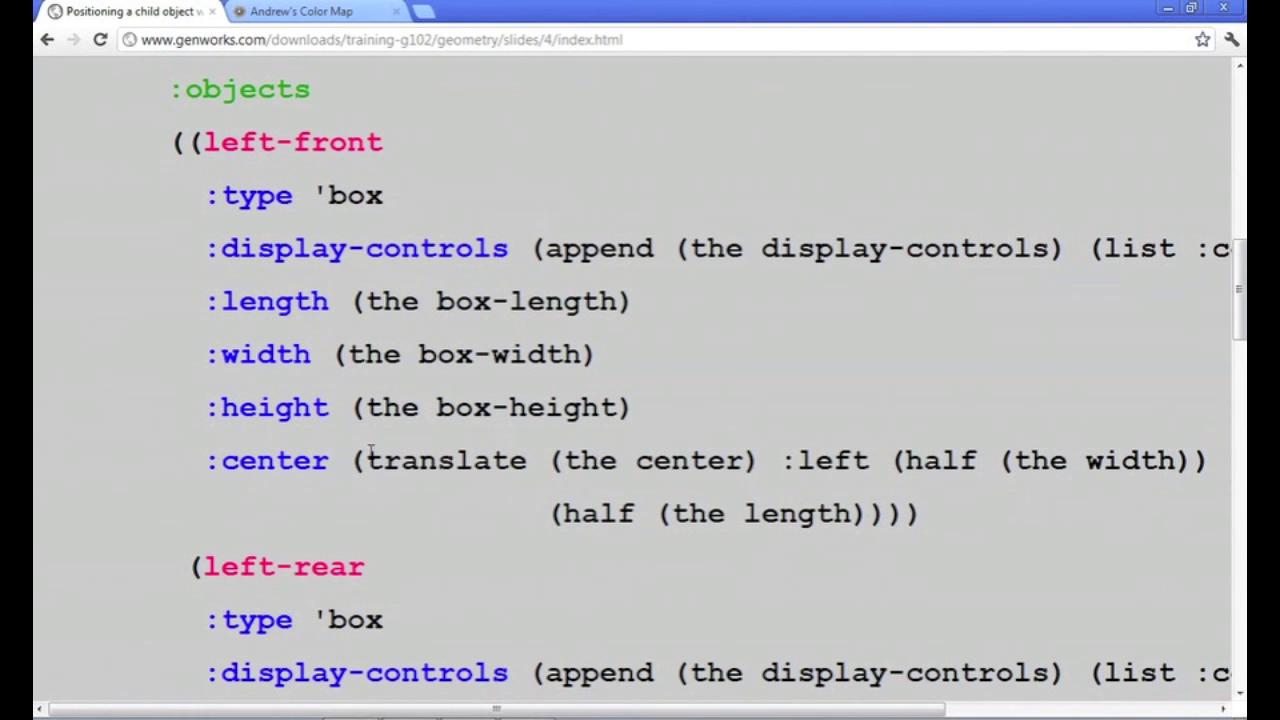
# Highlight the translate call starting from (the center), then advance to slide 3.6 on orientation.
pyautogui.moveTo(368, 460); pyautogui.dragTo(760, 460)
pyautogui.click(522, 460)
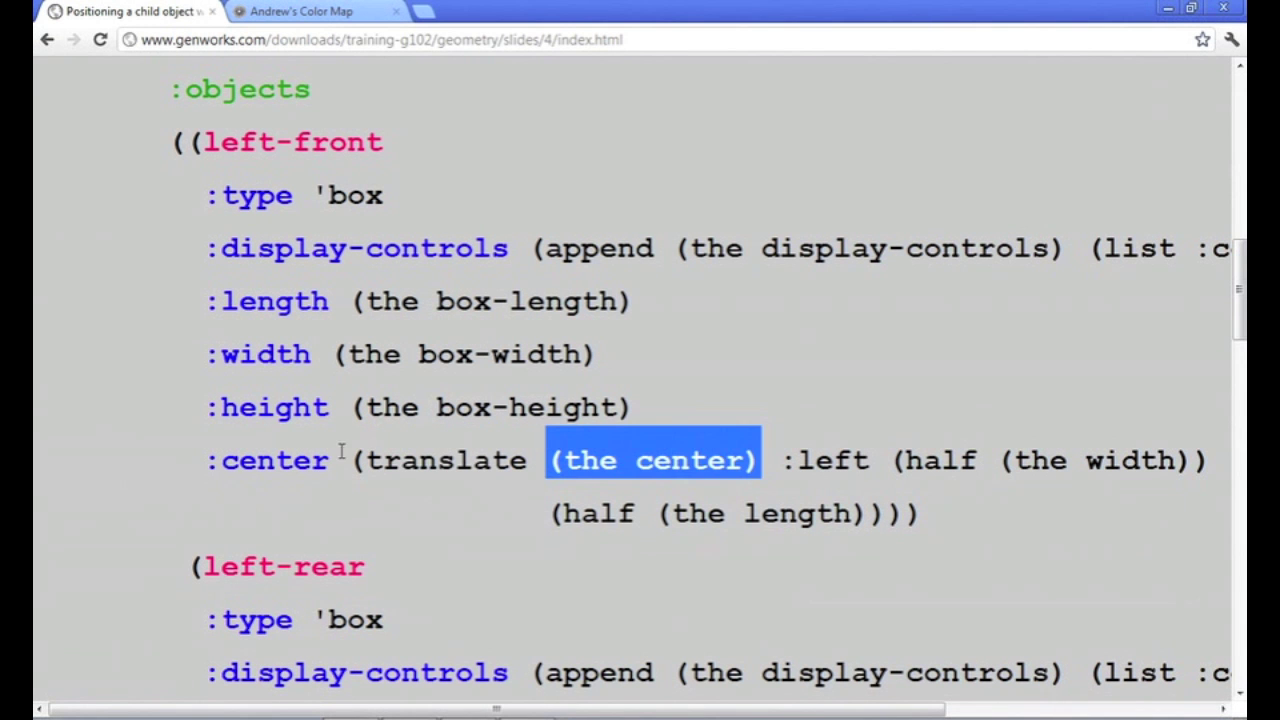
pyautogui.click(548, 462)
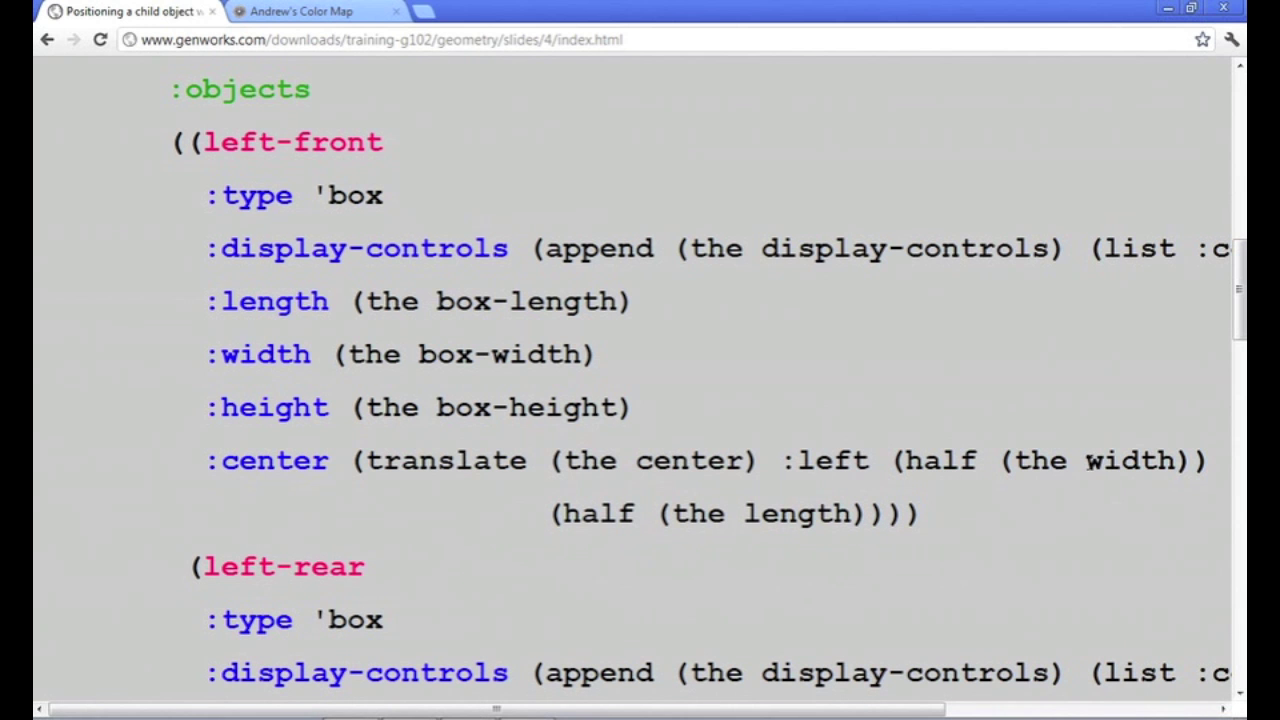
pyautogui.moveTo(829, 708); pyautogui.dragTo(926, 708)
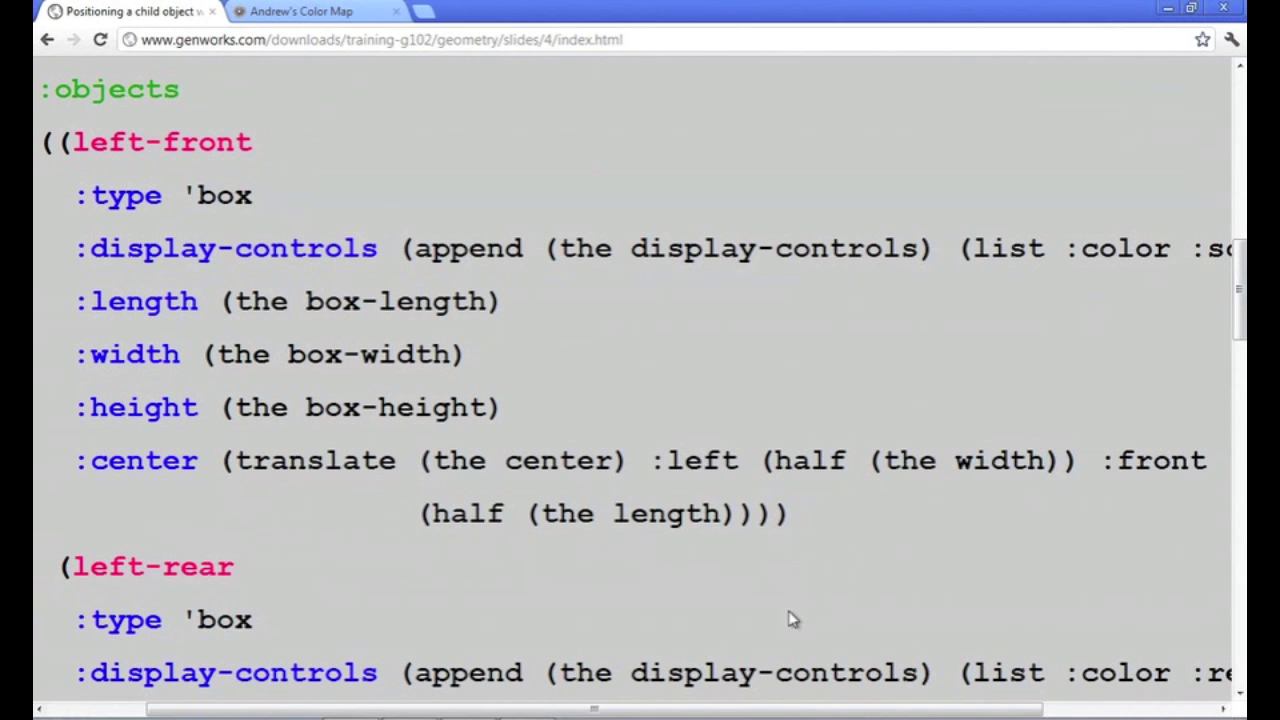
pyautogui.moveTo(767, 708); pyautogui.dragTo(703, 708)
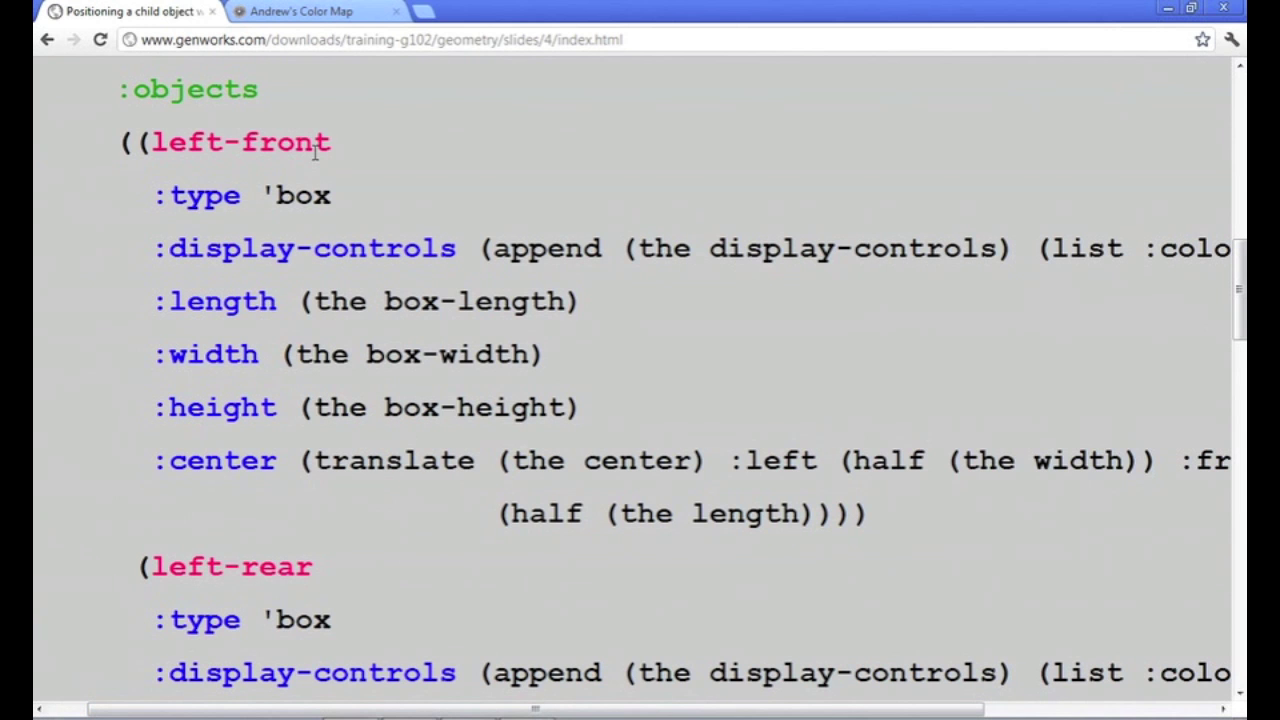
pyautogui.moveTo(1237, 277); pyautogui.dragTo(1240, 340)
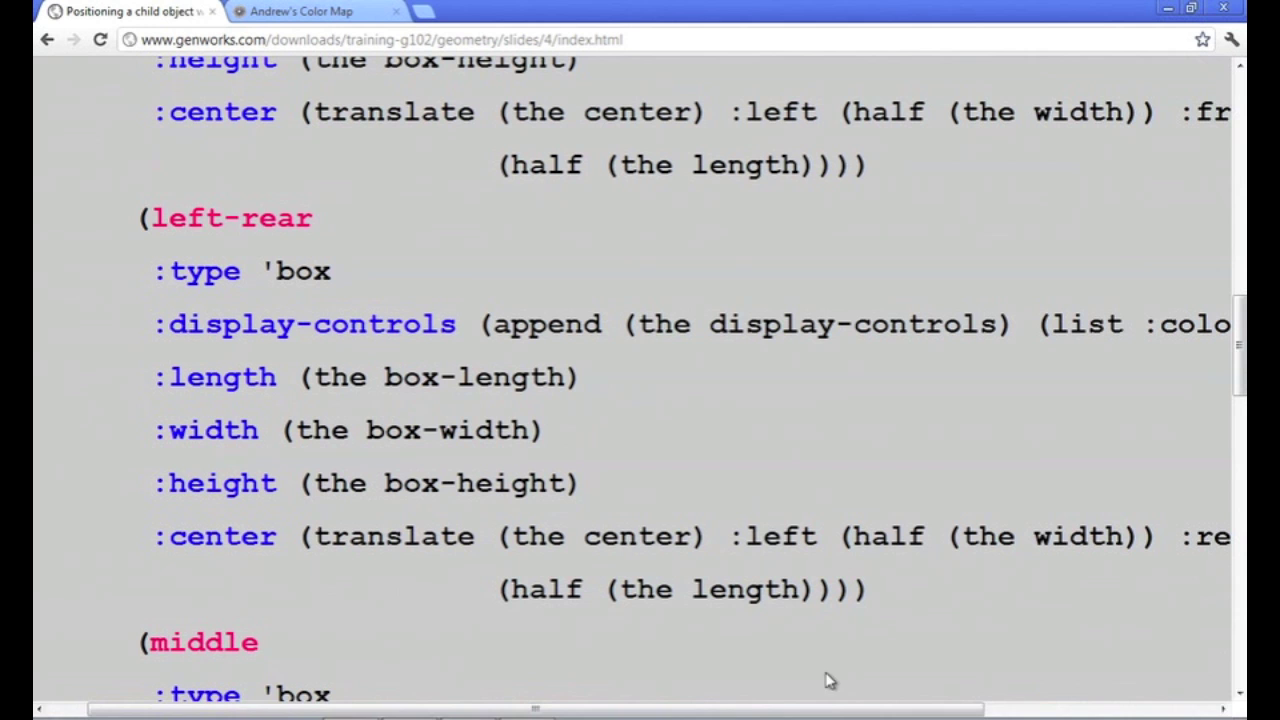
pyautogui.moveTo(815, 713)
pyautogui.mouseDown()
pyautogui.moveTo(891, 711)
pyautogui.moveTo(831, 697)
pyautogui.mouseUp()
pyautogui.moveTo(1241, 369); pyautogui.dragTo(1240, 447)
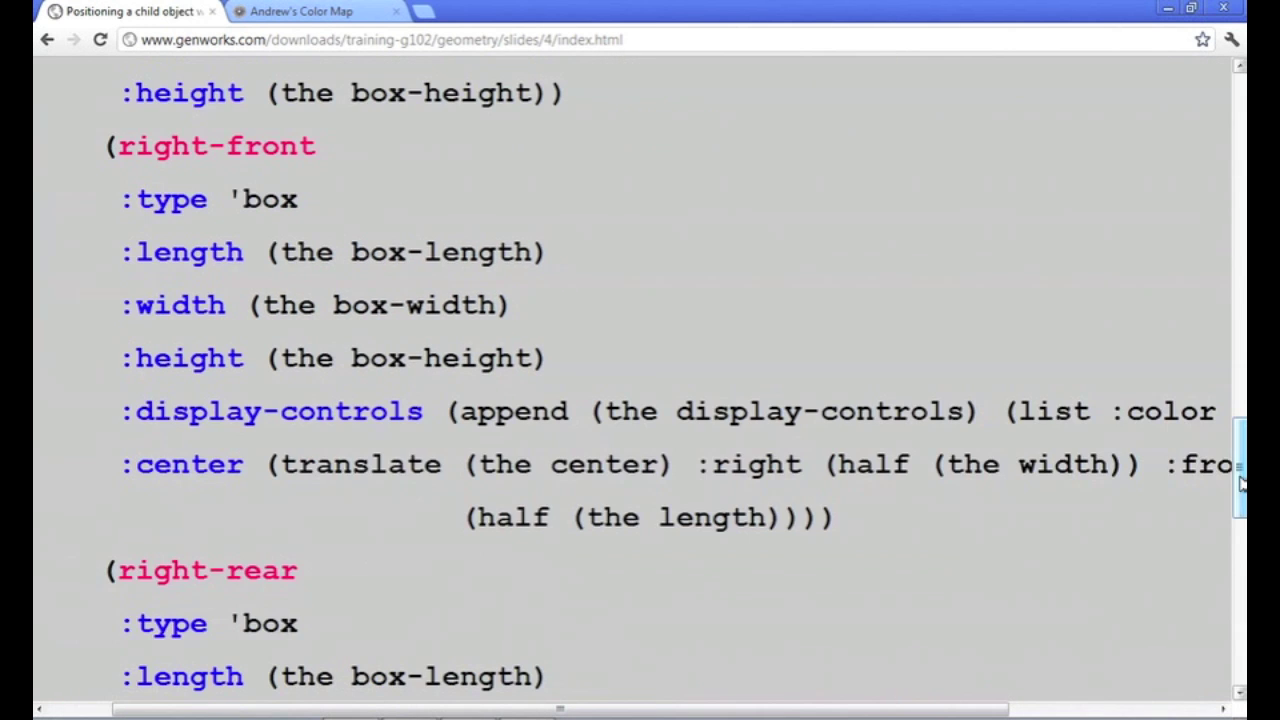
pyautogui.moveTo(1241, 483); pyautogui.dragTo(1241, 555)
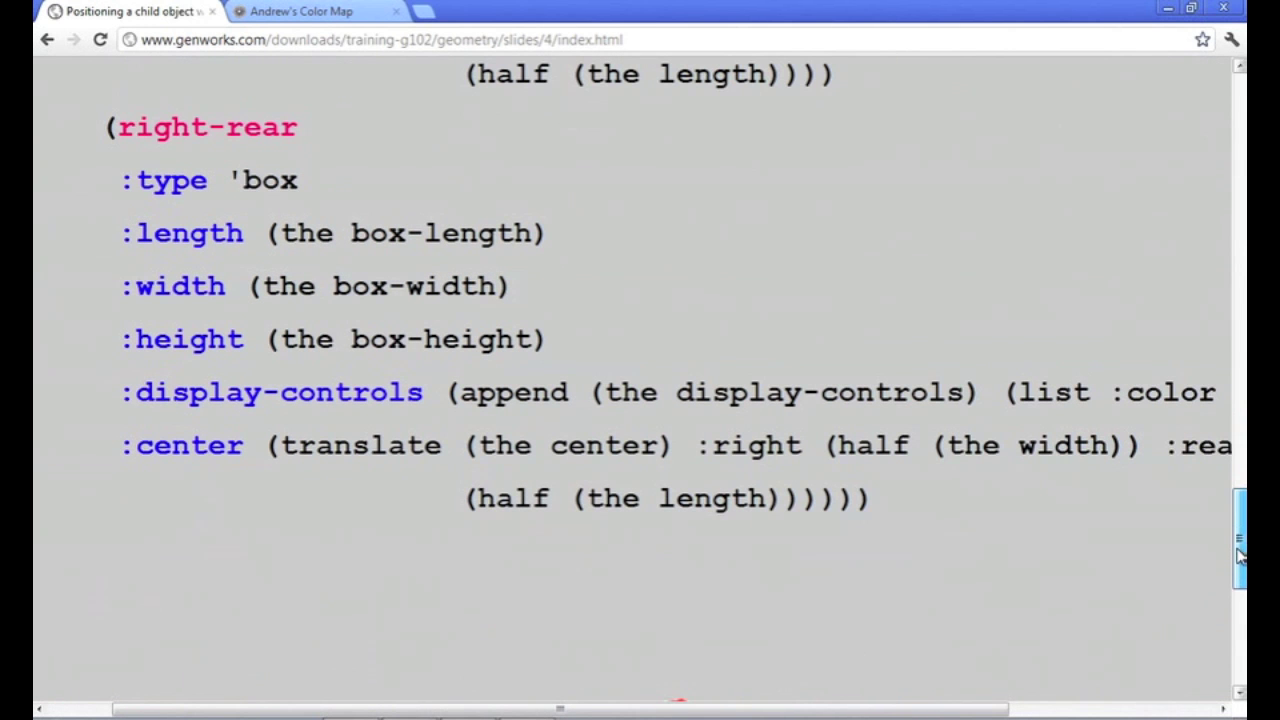
pyautogui.moveTo(487, 711); pyautogui.dragTo(563, 691)
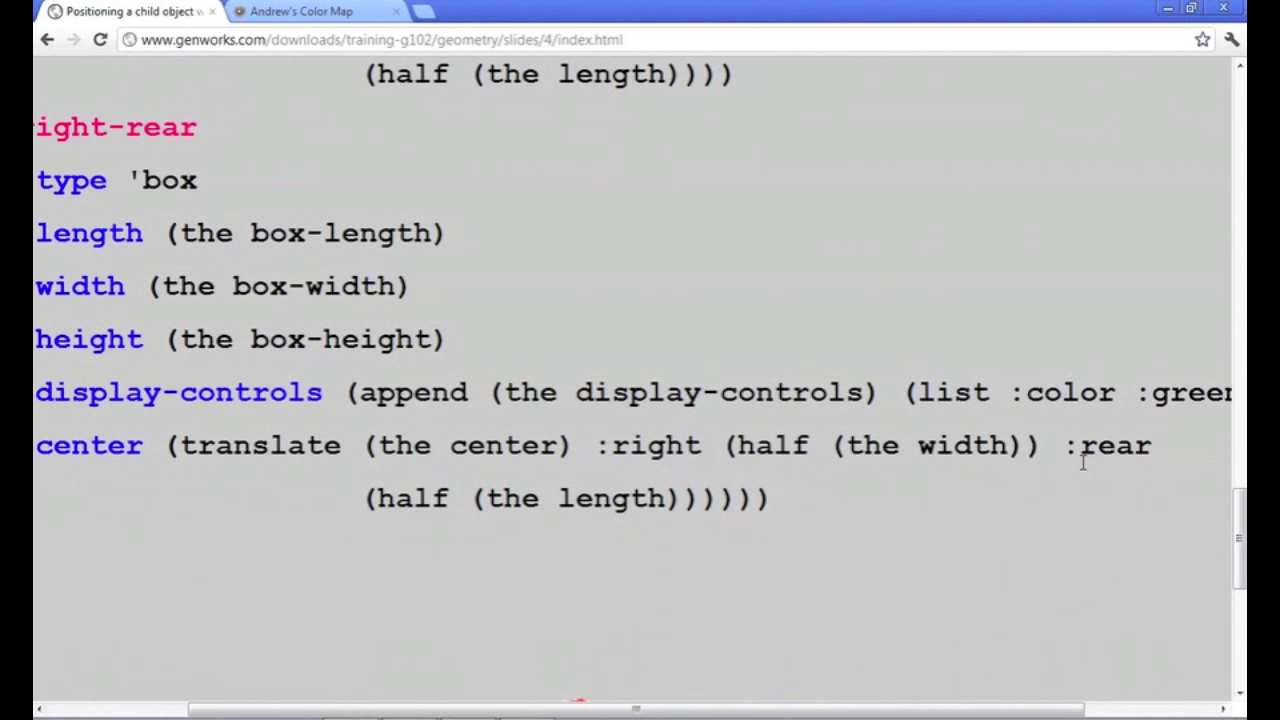
pyautogui.moveTo(1238, 530); pyautogui.dragTo(1086, 600)
pyautogui.moveTo(754, 709); pyautogui.dragTo(647, 715)
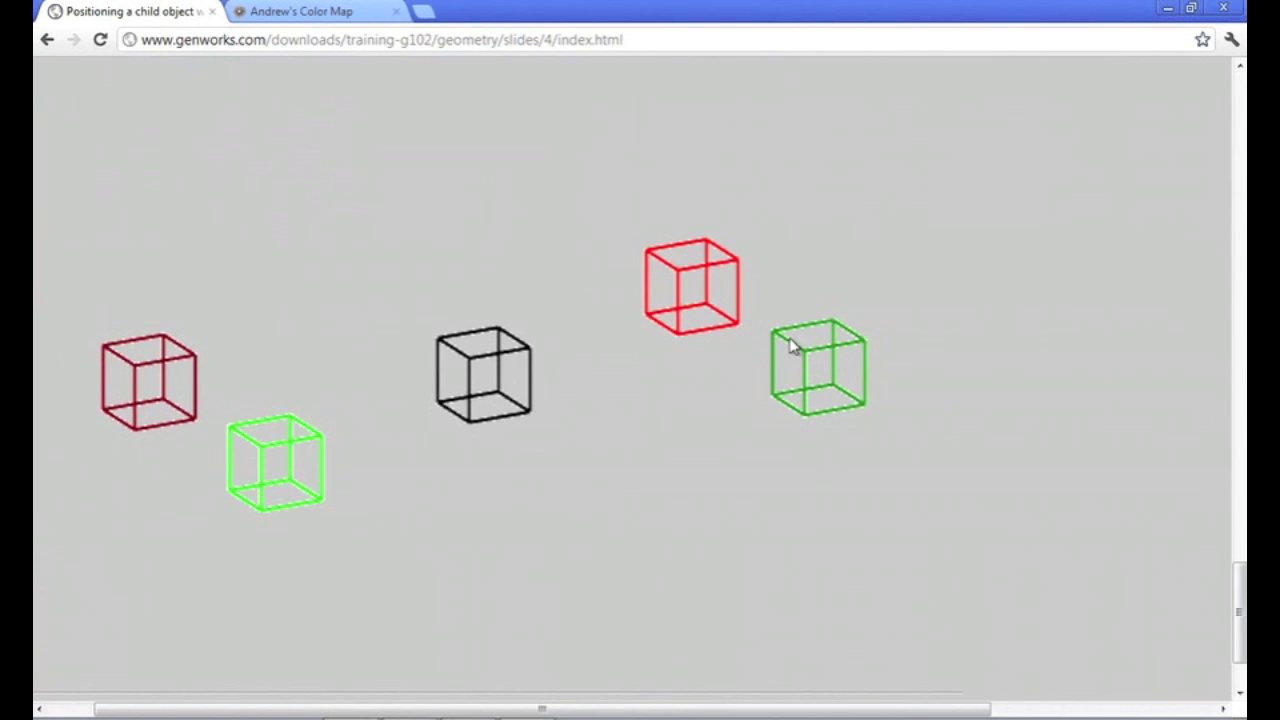
pyautogui.press('Right')
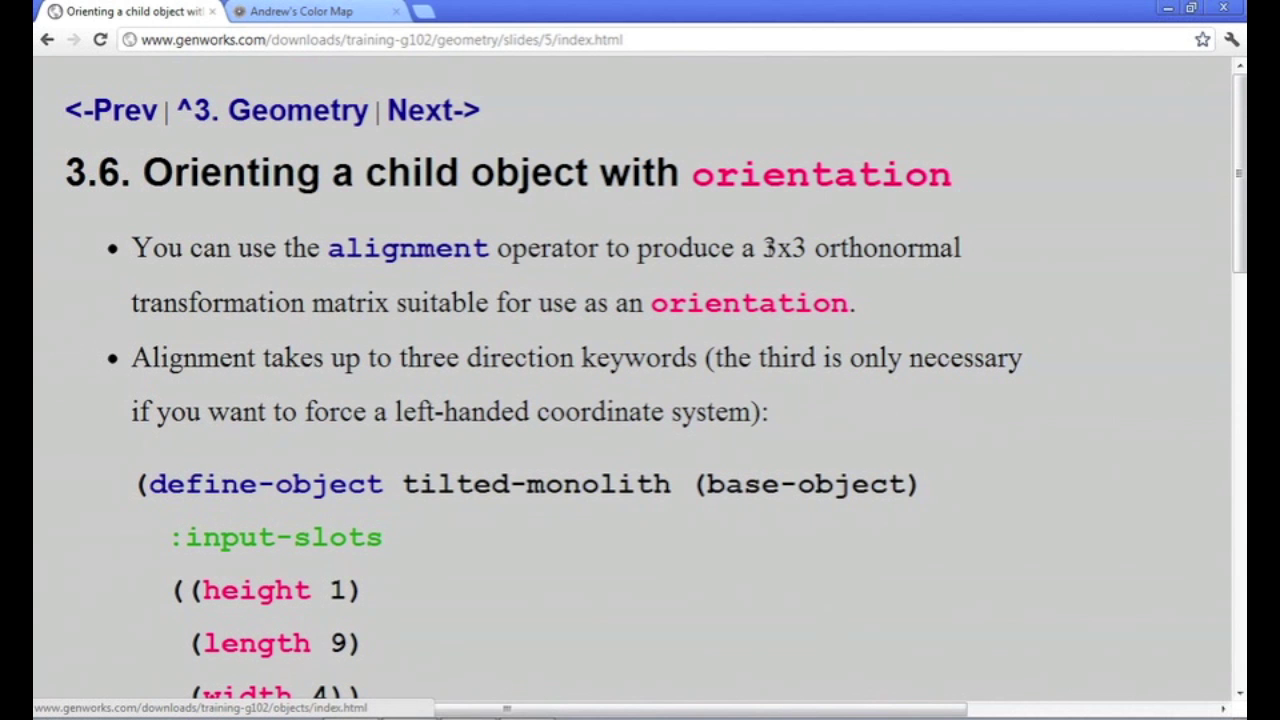
pyautogui.moveTo(765, 248); pyautogui.dragTo(810, 246)
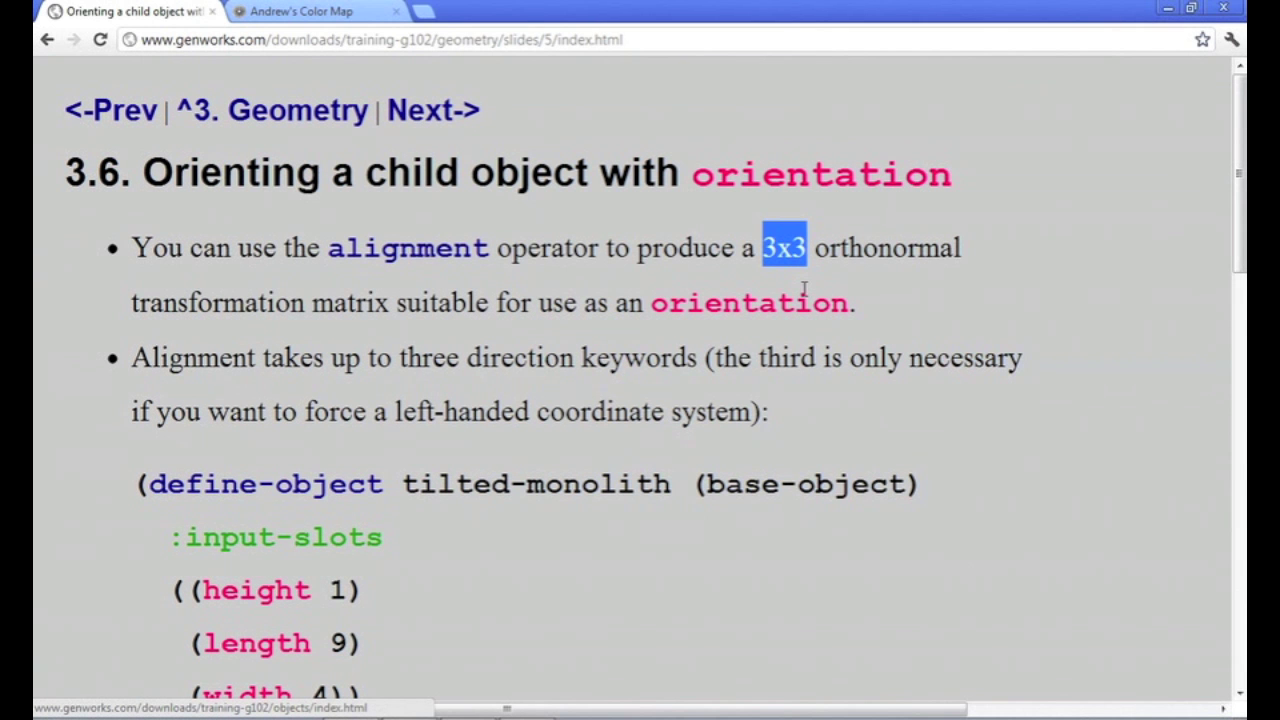
pyautogui.click(985, 320)
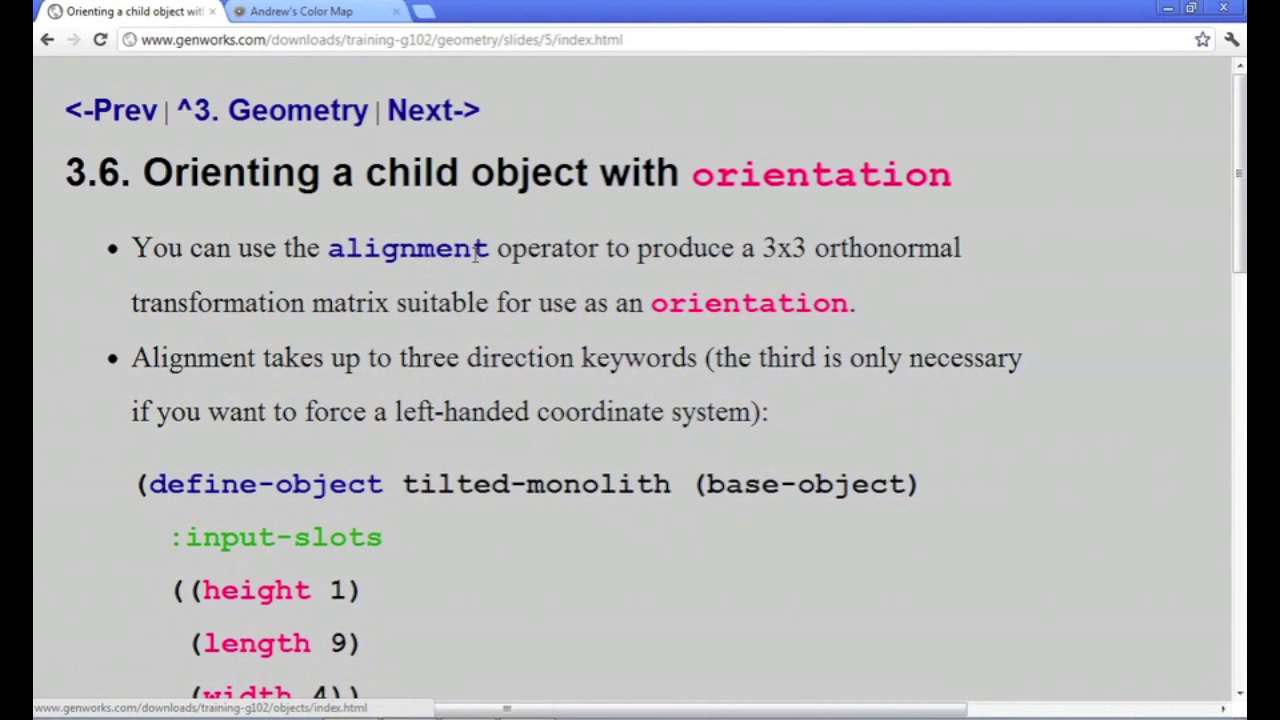
pyautogui.scroll(-3, 476, 250)
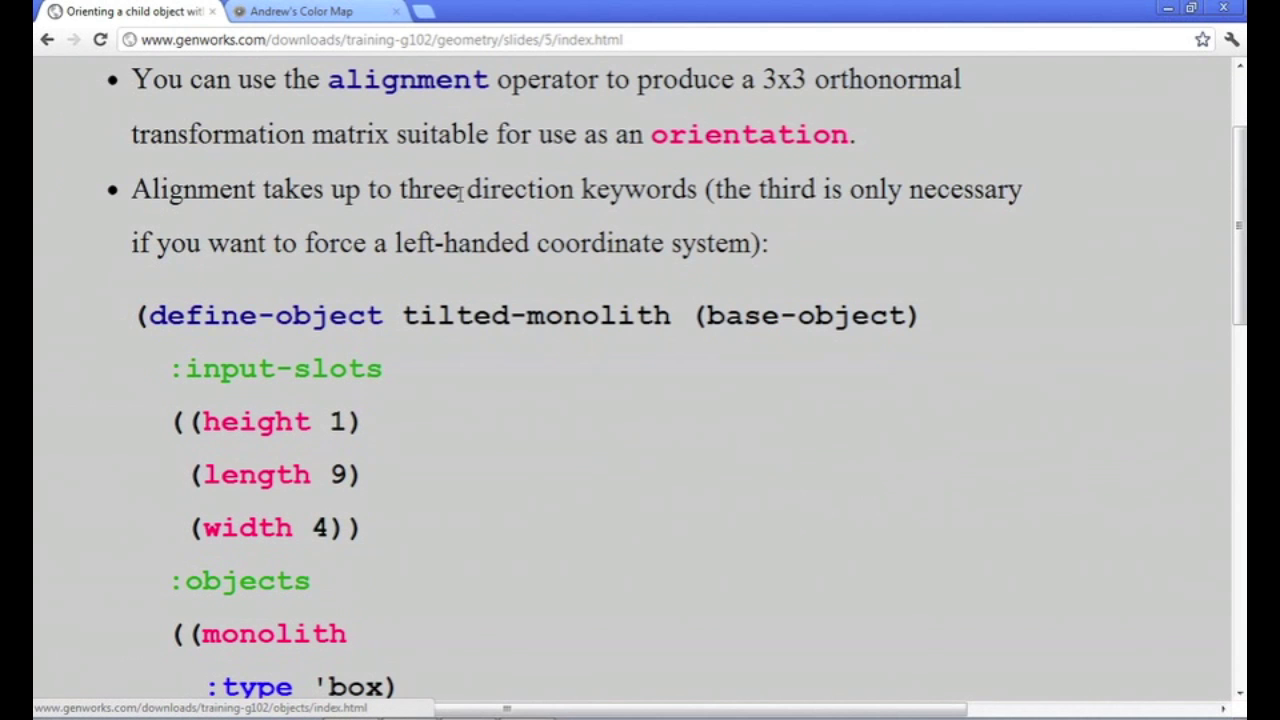
pyautogui.scroll(-7, 586, 223)
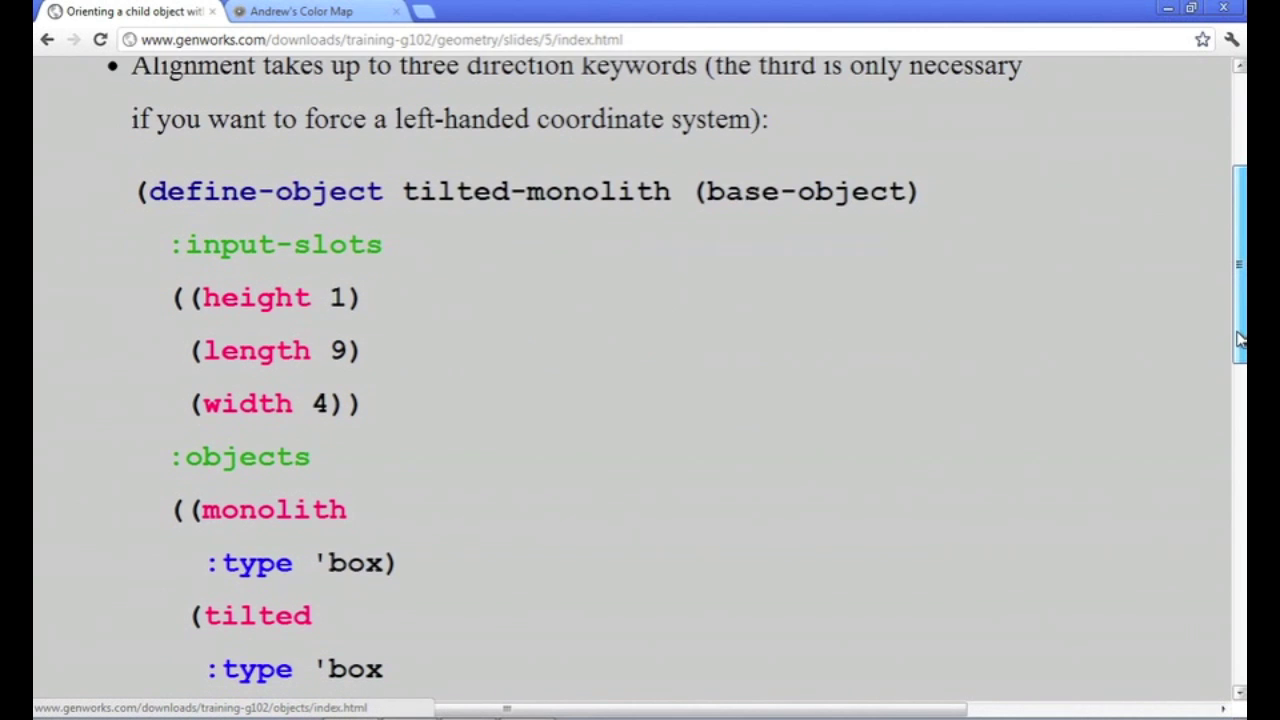
pyautogui.moveTo(1222, 421)
pyautogui.mouseDown()
pyautogui.moveTo(1194, 491)
pyautogui.moveTo(1180, 594)
pyautogui.mouseUp()
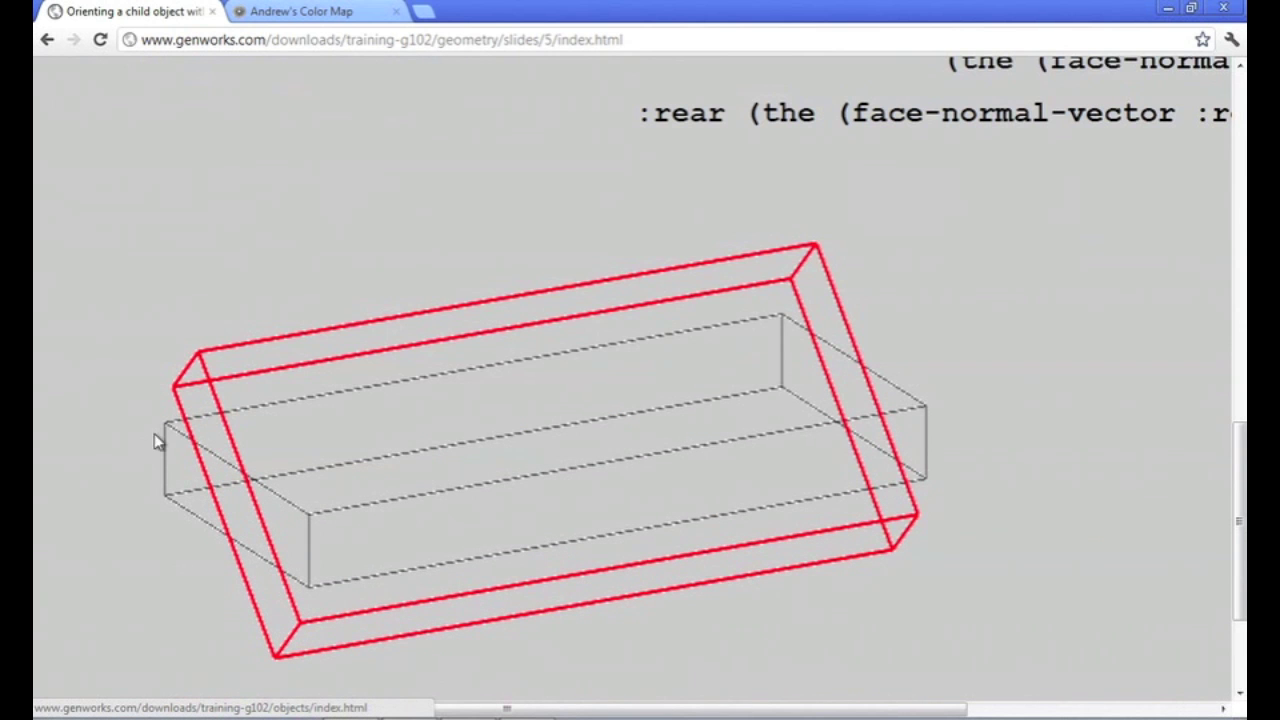
pyautogui.scroll(2, 729, 531)
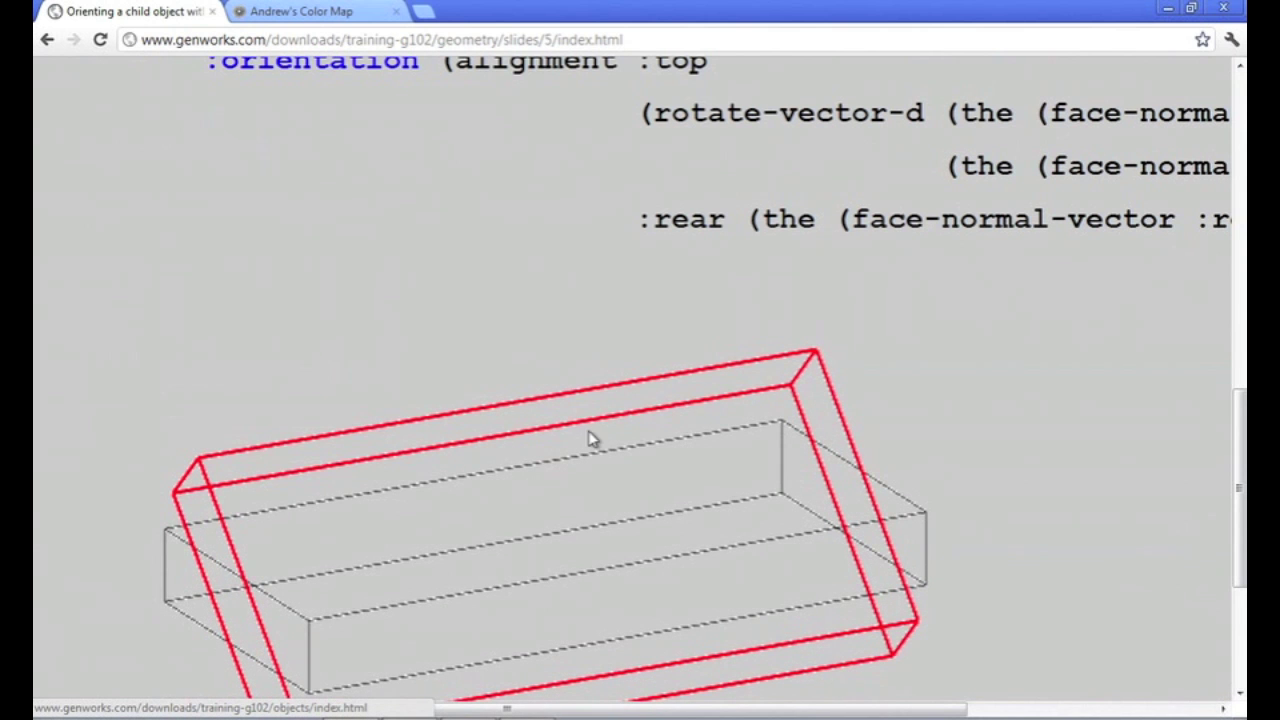
pyautogui.scroll(2, 589, 437)
pyautogui.hscroll(4, 589, 437)
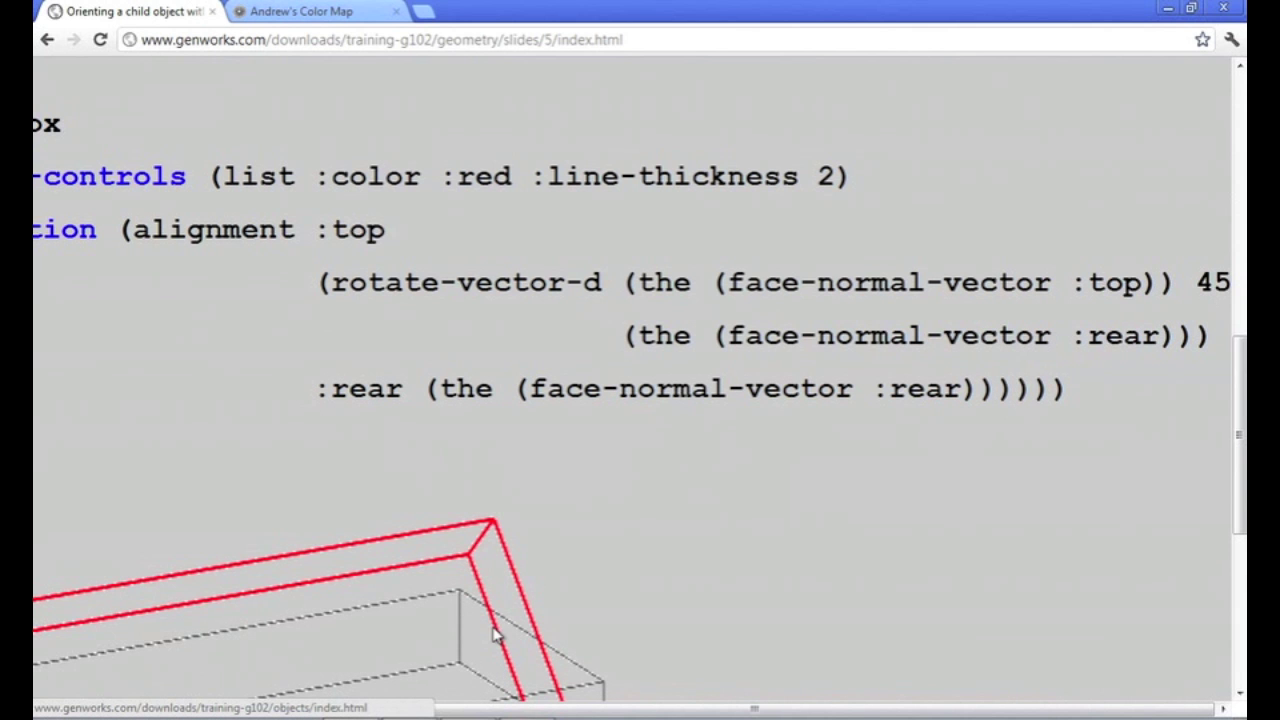
# Highlight the :top keyword and rotated top vector expression, then scroll to the tilted box picture.
pyautogui.moveTo(316, 230); pyautogui.dragTo(446, 240)
pyautogui.click(446, 248)
pyautogui.moveTo(316, 284); pyautogui.dragTo(1213, 322)
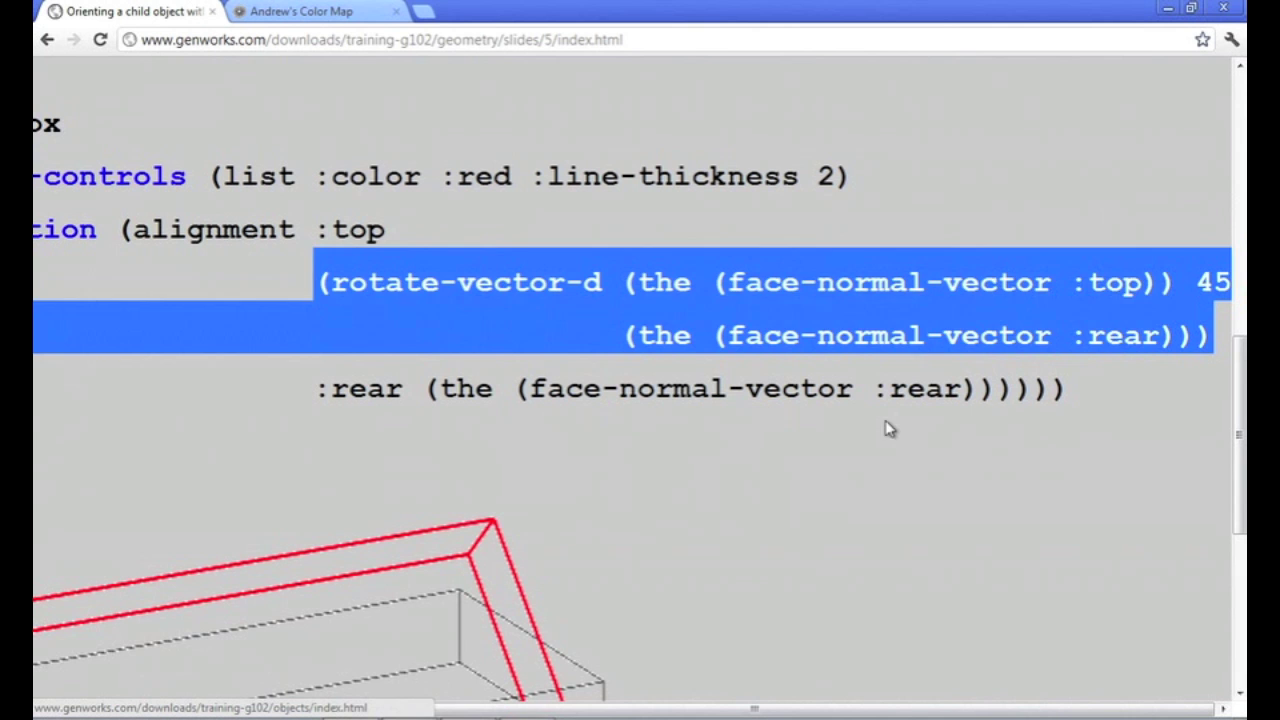
pyautogui.click(898, 384)
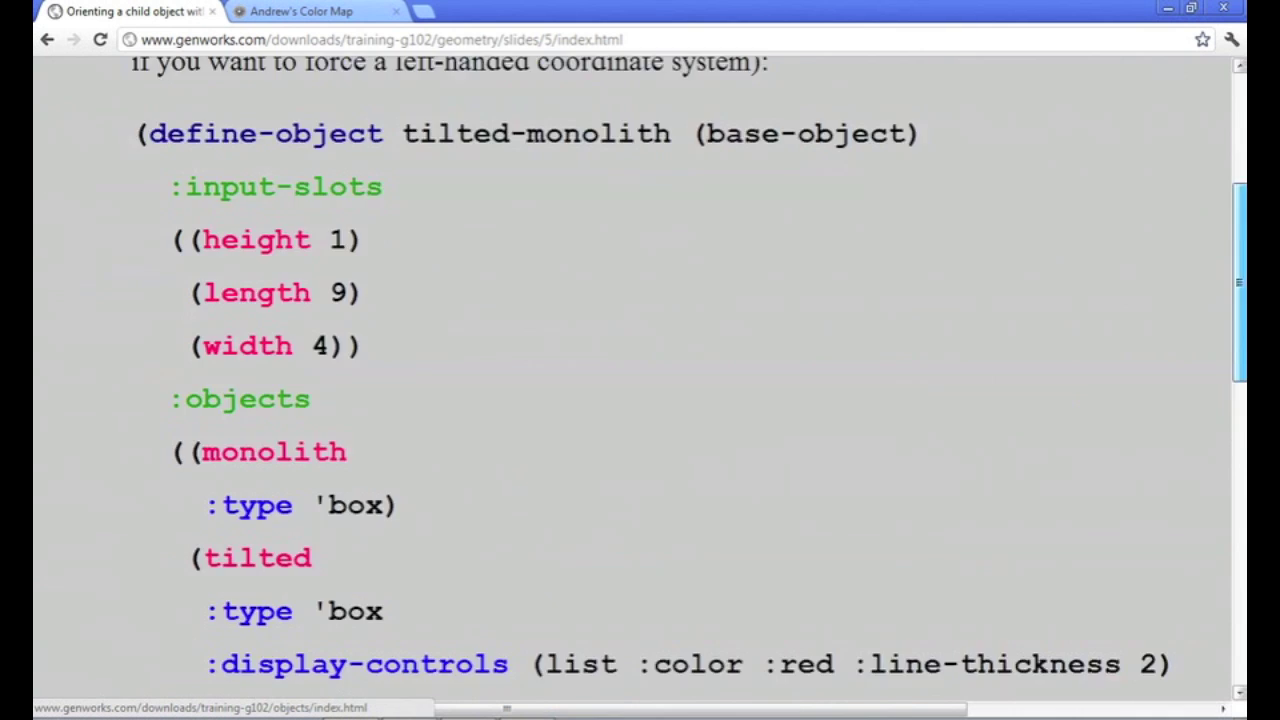
pyautogui.scroll(-5, 640, 380)
pyautogui.scroll(-3, 640, 380)
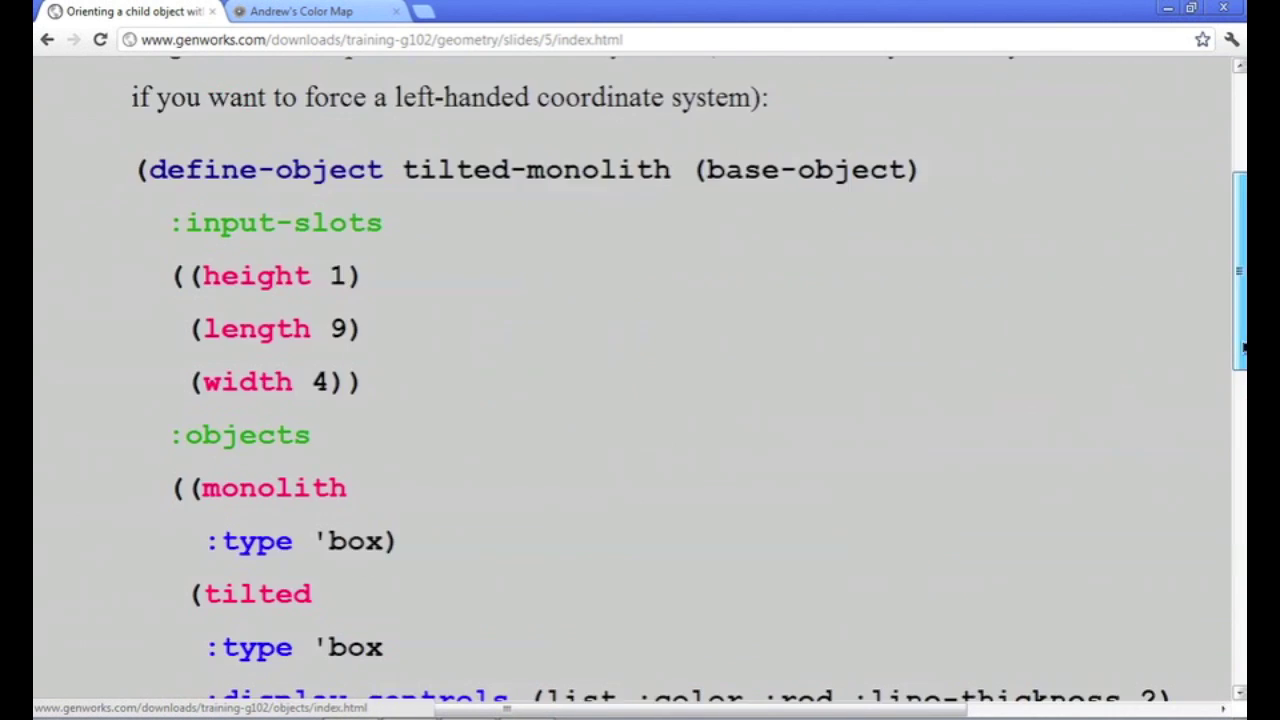
# Evaluate (rotate-vector-d (make-vector 1 0 0) 45 (make-vector 0 1 0)) in the Emacs REPL.
pyautogui.scroll(-4, 930, 437)
pyautogui.hotkey('alt', 'Tab')
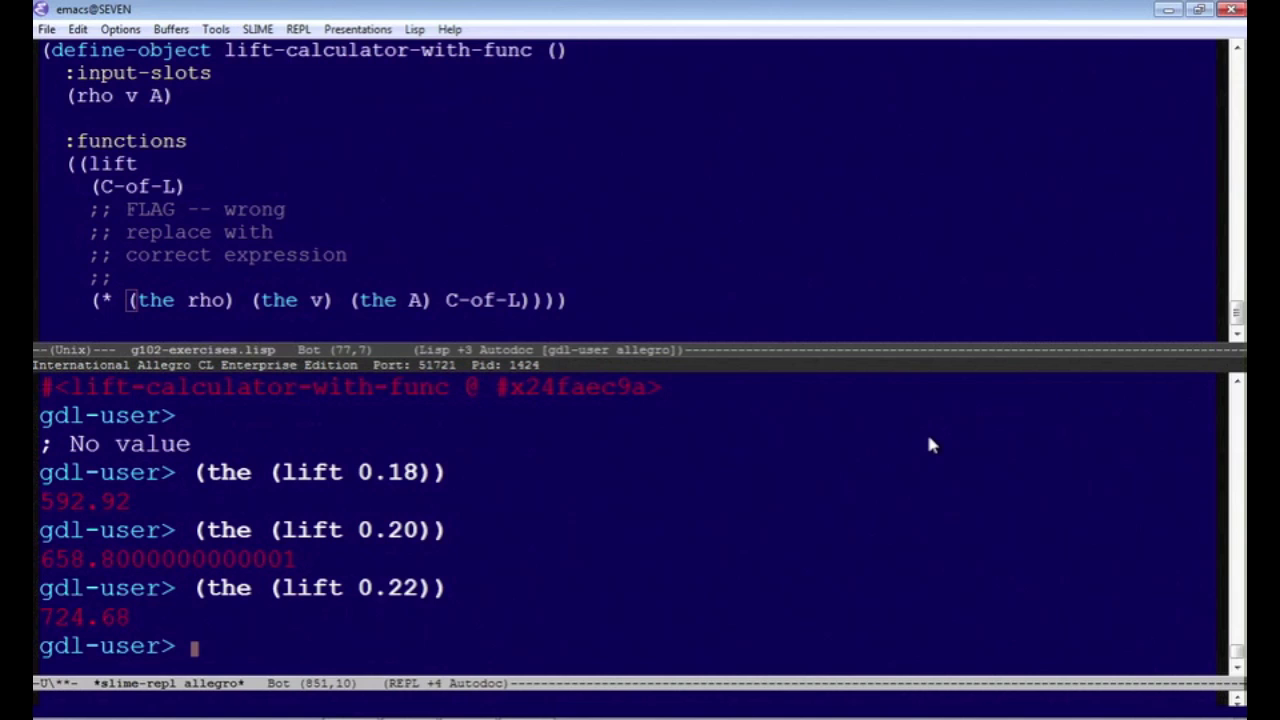
pyautogui.write('(rotate-vector-d')
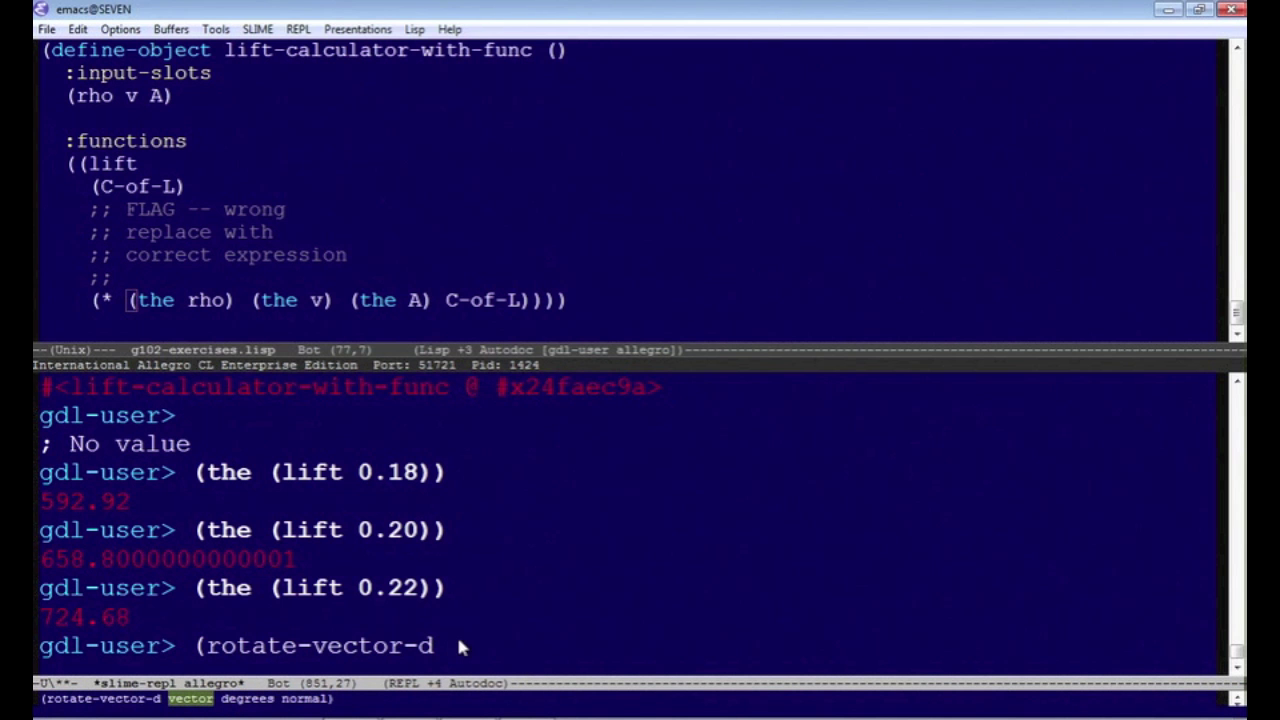
pyautogui.write('(make-vecty')
pyautogui.press('BackSpace')
pyautogui.write('or ')
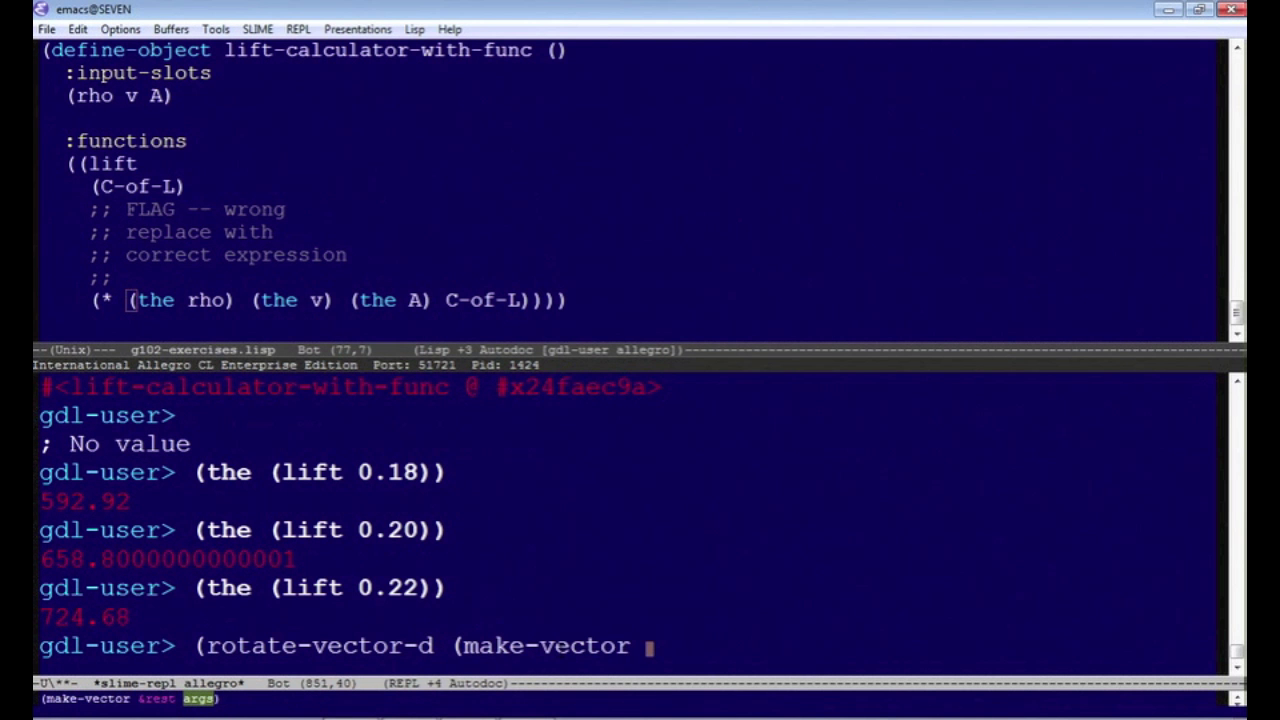
pyautogui.write('1 0 0)')
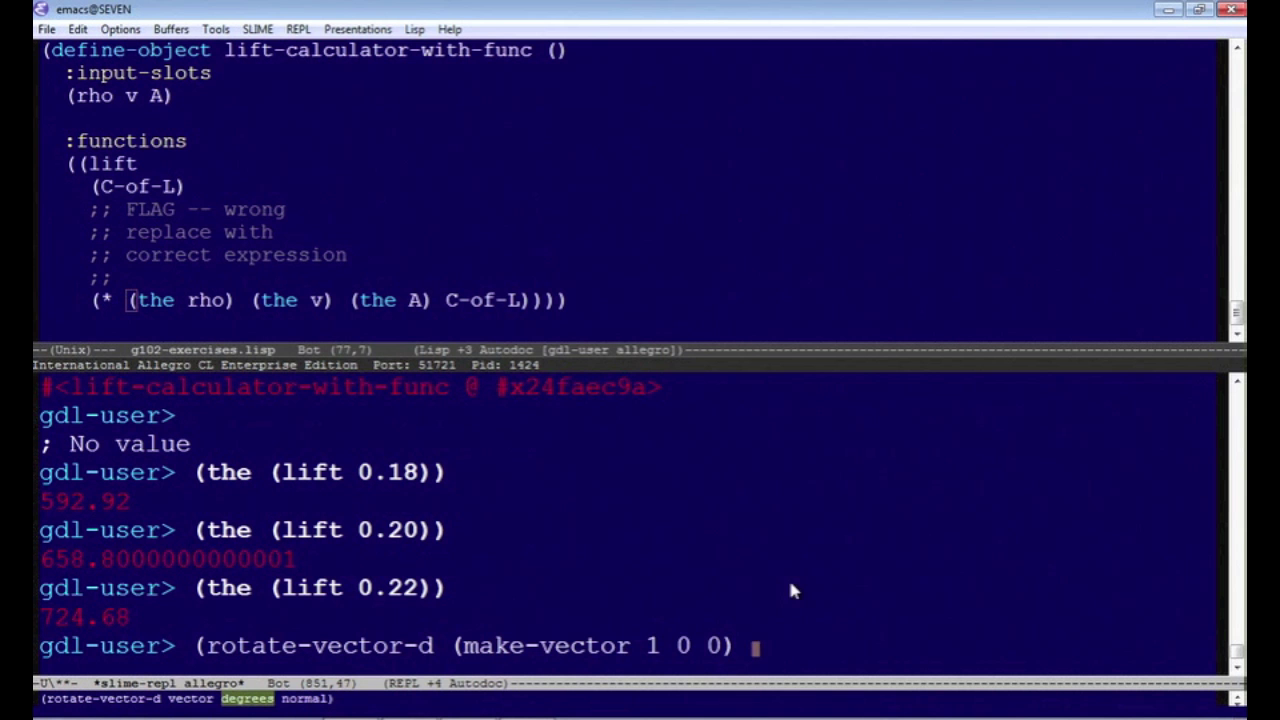
pyautogui.write('45 ')
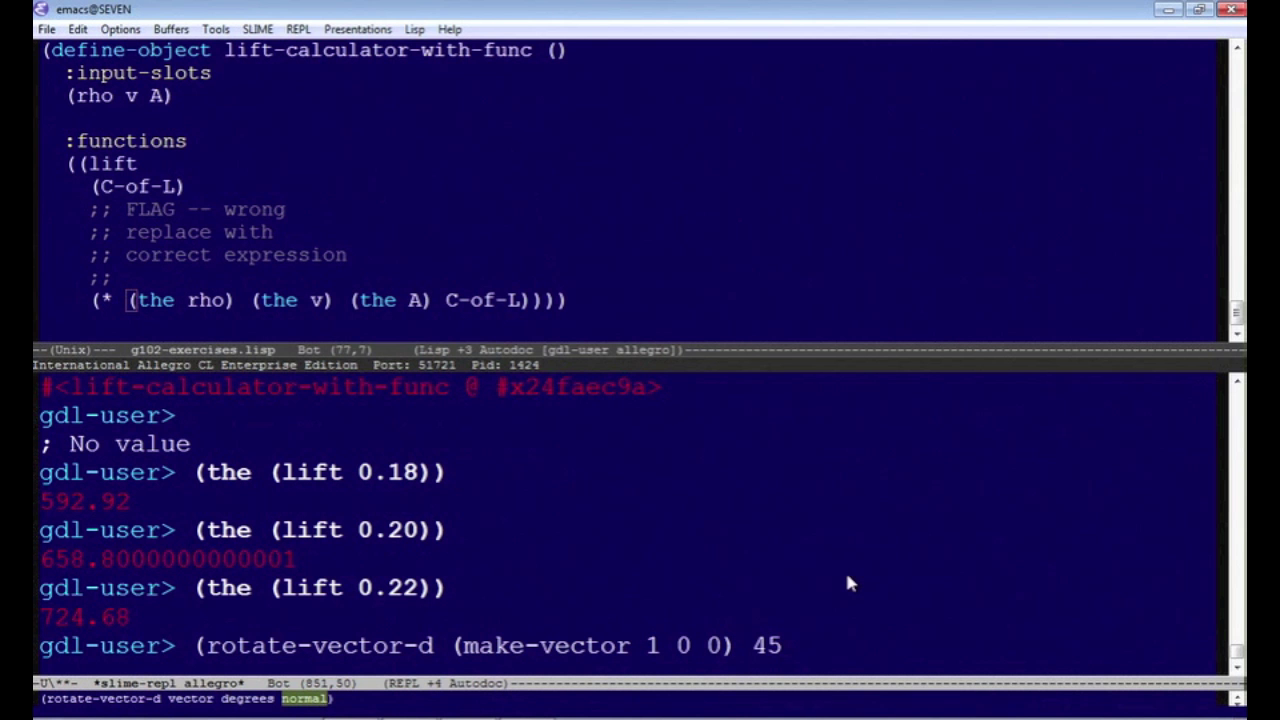
pyautogui.write('(make-vector 0 1 0')
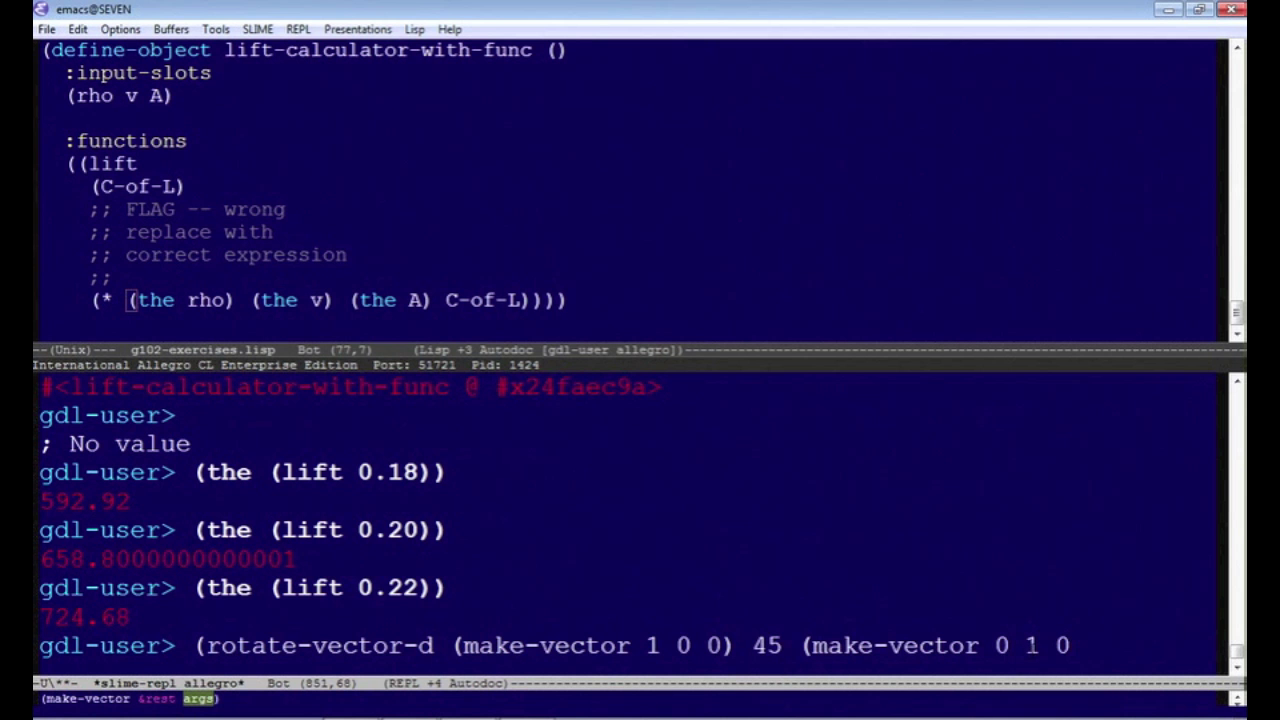
pyautogui.write('))')
pyautogui.press('Return')
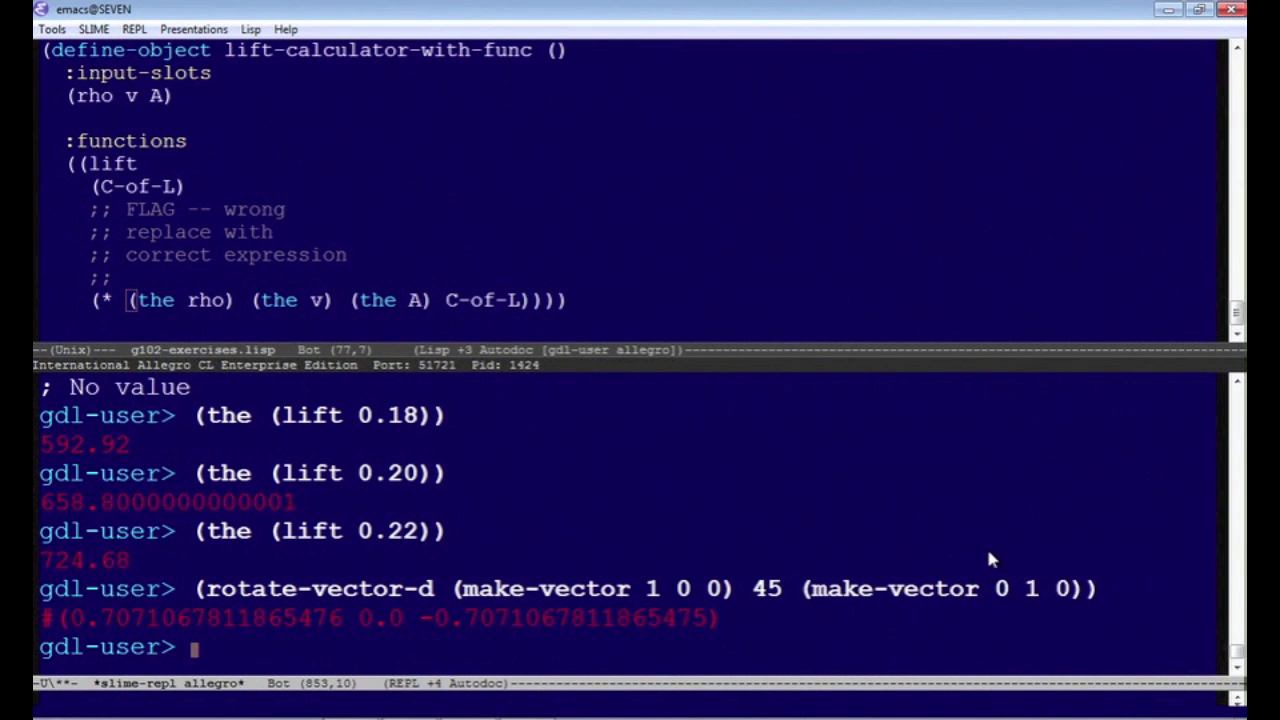
# Rerun the rotate-vector-d command with the rotation axis changed to 0 -1 0.
pyautogui.hotkey('alt', 'p')
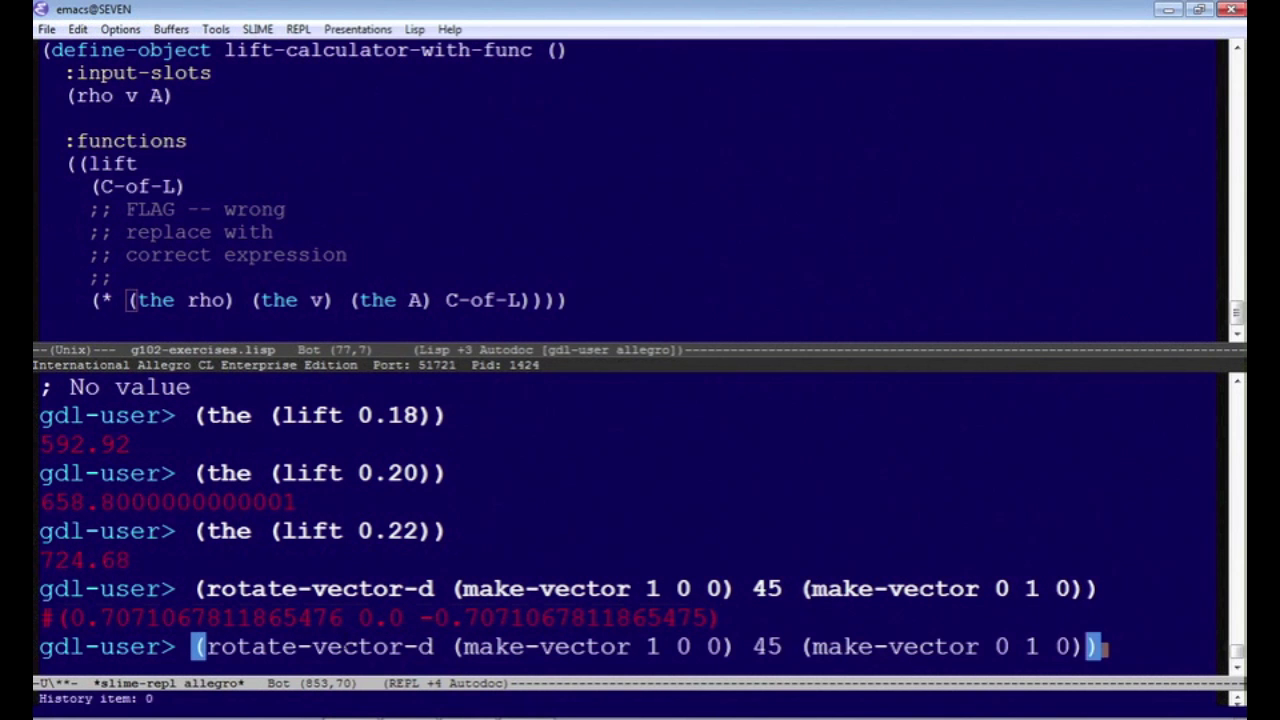
pyautogui.press('Left')
pyautogui.press('Left')
pyautogui.press('Left')
pyautogui.press('Left')
pyautogui.press('Left')
pyautogui.write('-')
pyautogui.press('End')
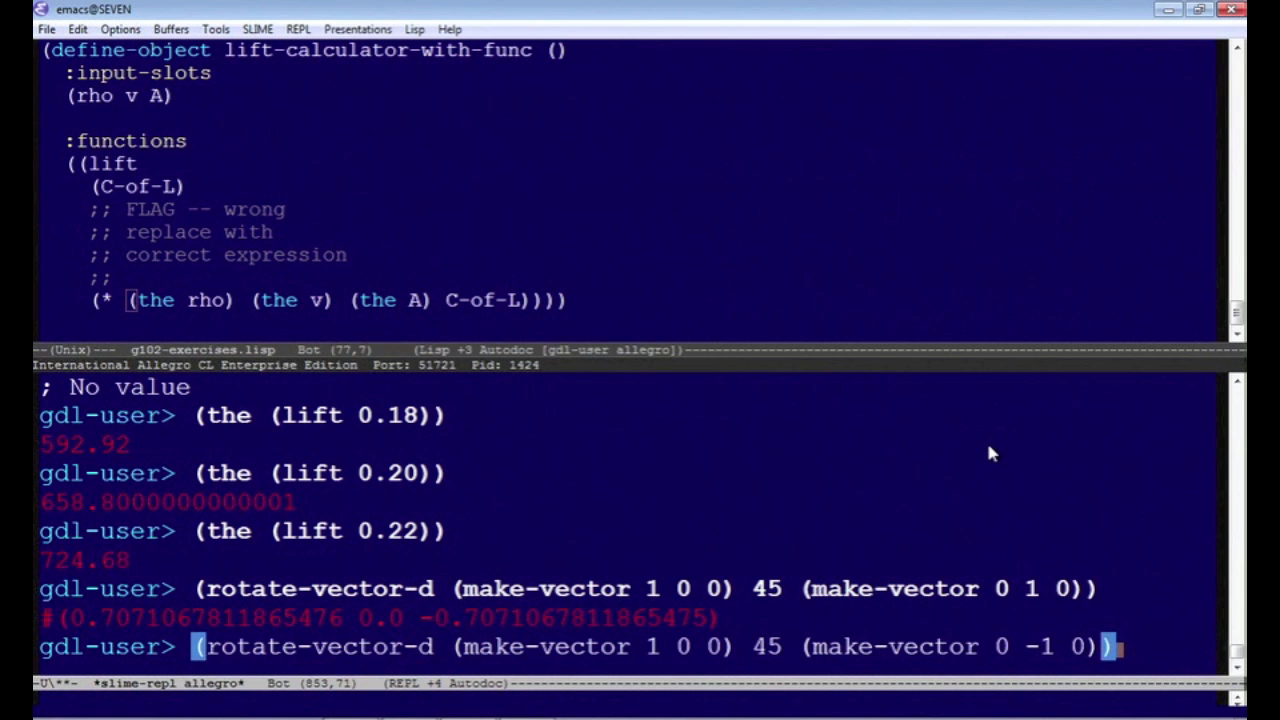
pyautogui.press('Return')
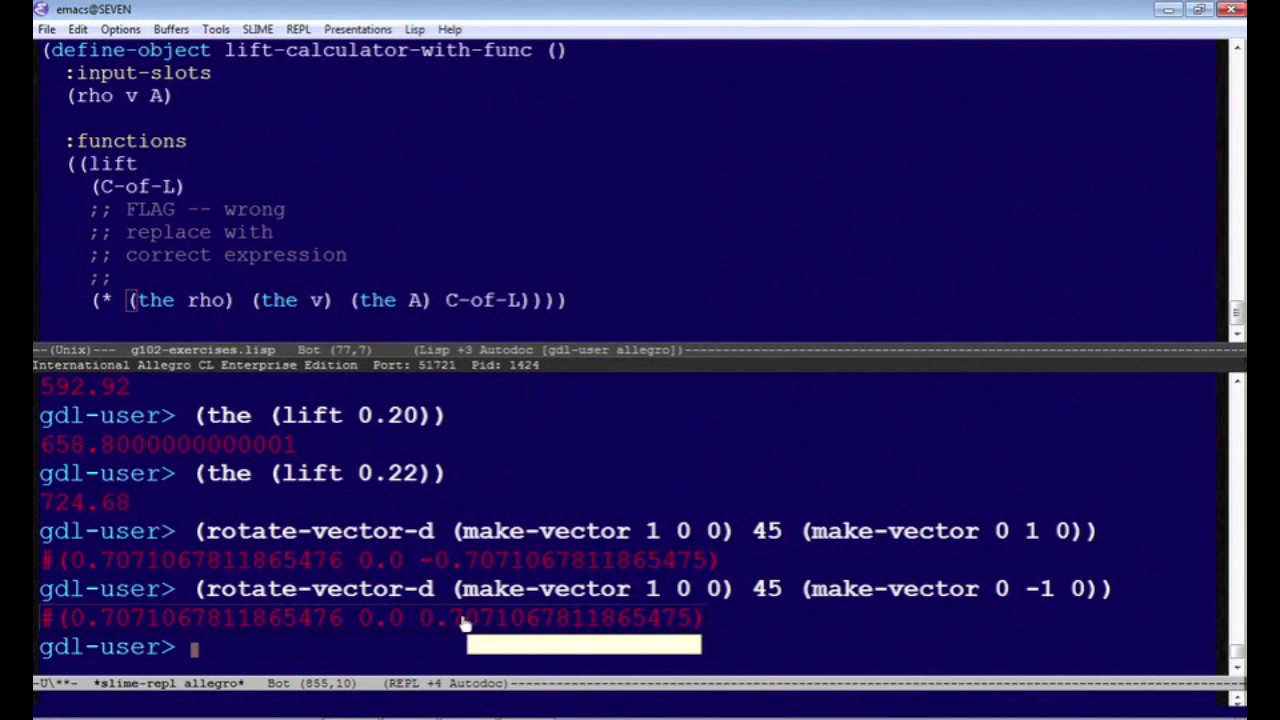
# Compare the tilted-monolith slide with its definition in section-2-examples.lisp.
pyautogui.hotkey('alt', 'Tab')
pyautogui.scroll(1, 1055, 217)
pyautogui.scroll(-1, 1055, 217)
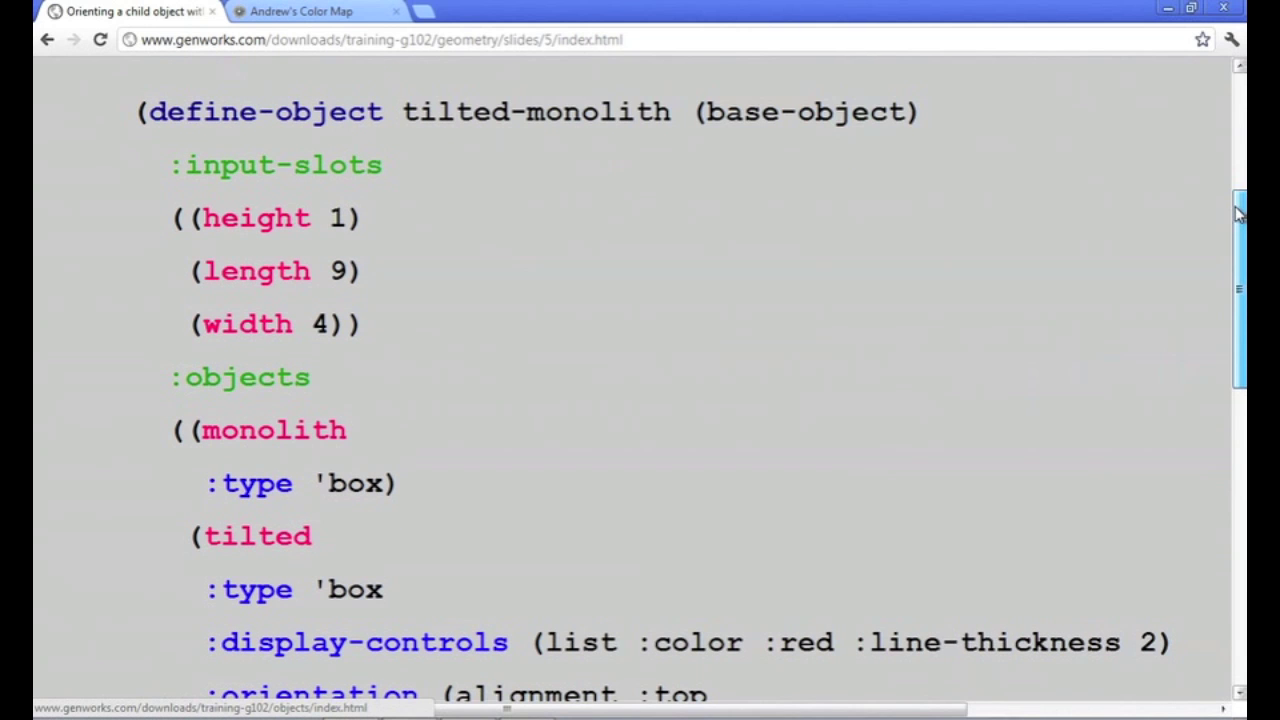
pyautogui.hotkey('alt', 'Tab')
pyautogui.press('Down')
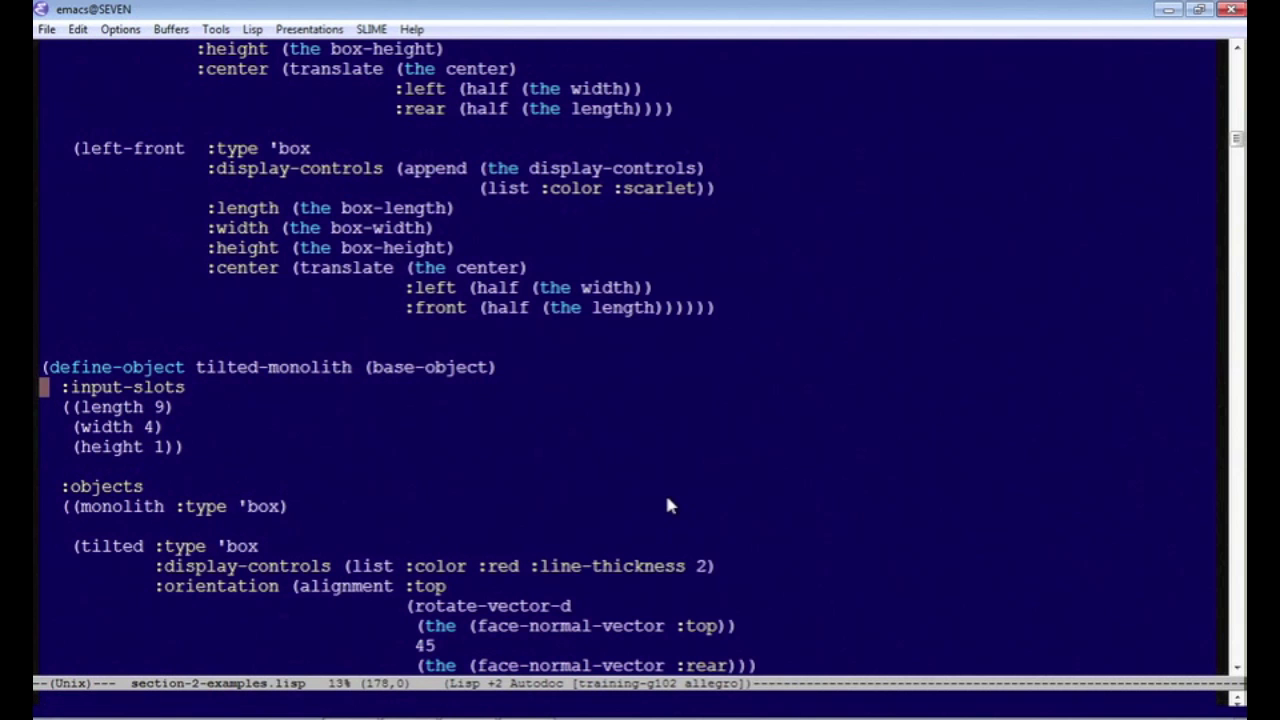
pyautogui.press('Down')
pyautogui.press('Down')
pyautogui.press('Down')
pyautogui.press('Down')
pyautogui.press('Down')
pyautogui.press('Down')
pyautogui.press('Down')
pyautogui.press('Down')
pyautogui.press('Down')
pyautogui.press('Down')
pyautogui.press('Down')
pyautogui.press('Down')
pyautogui.press('Down')
pyautogui.press('Down')
pyautogui.press('Down')
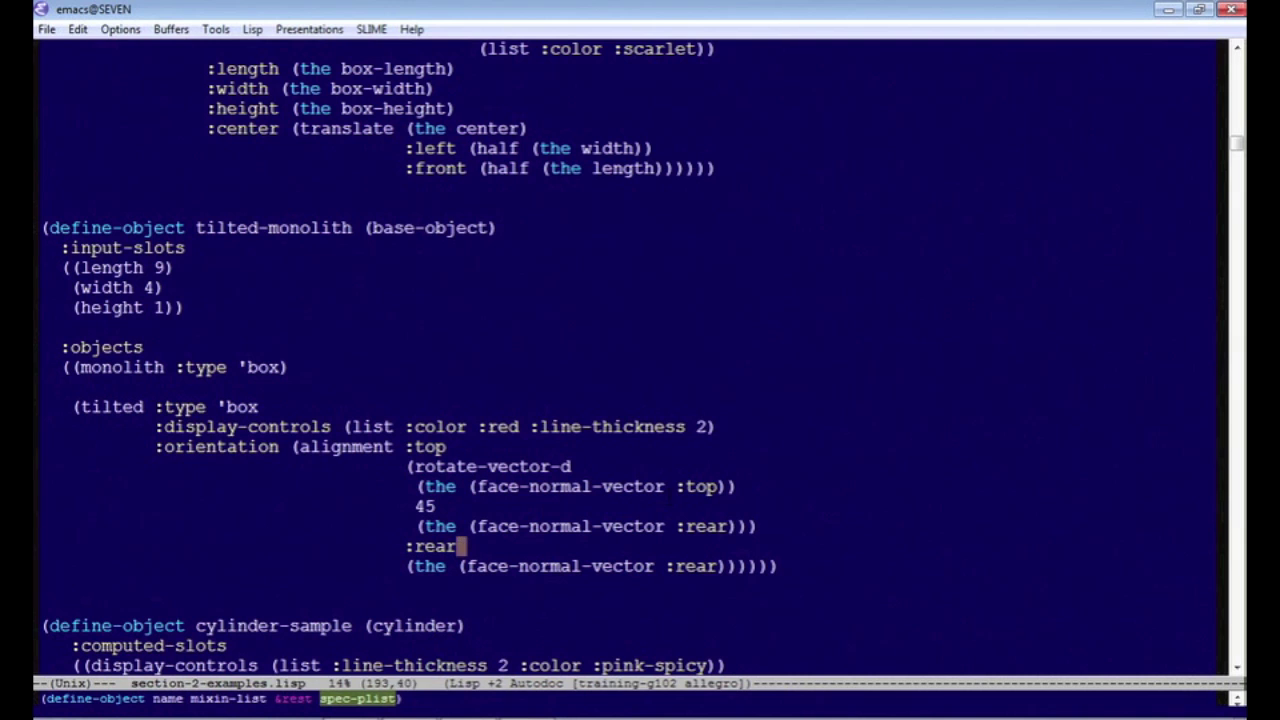
pyautogui.hotkey('alt', 'Tab')
# Display the monolith and tilted boxes in a widened Tasty viewport.
pyautogui.click(210, 401)
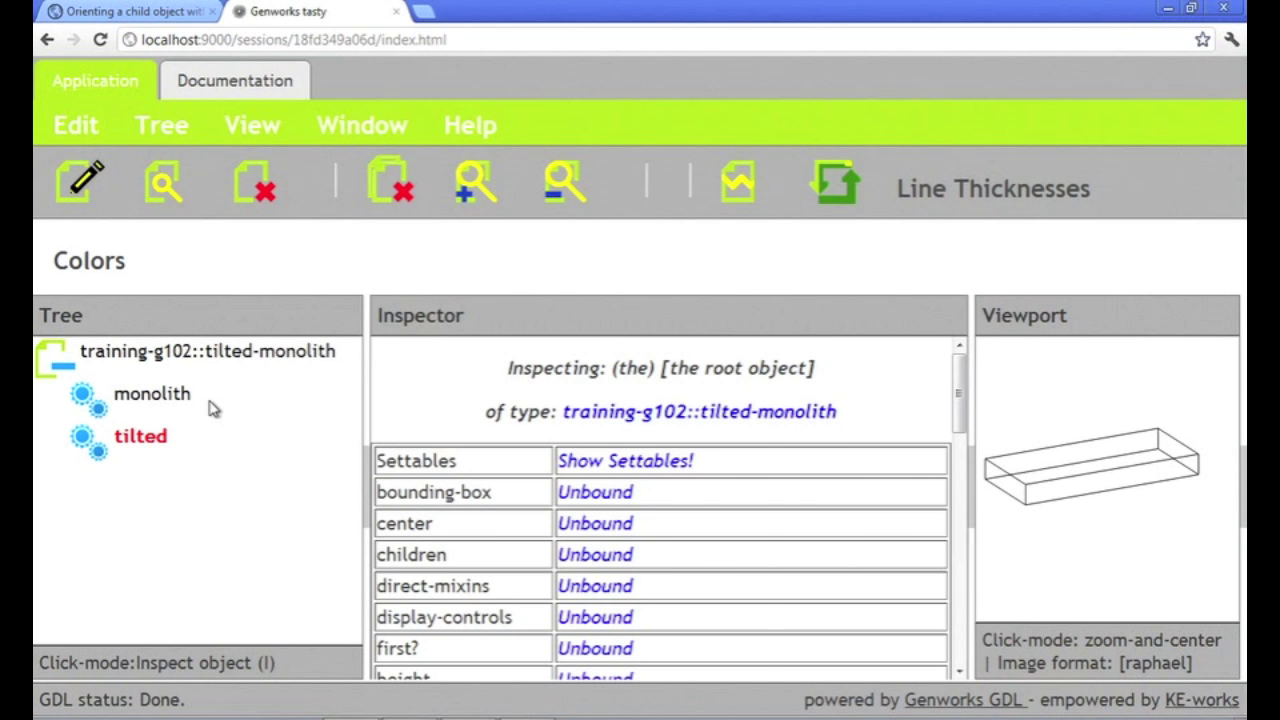
pyautogui.moveTo(970, 404); pyautogui.dragTo(497, 404)
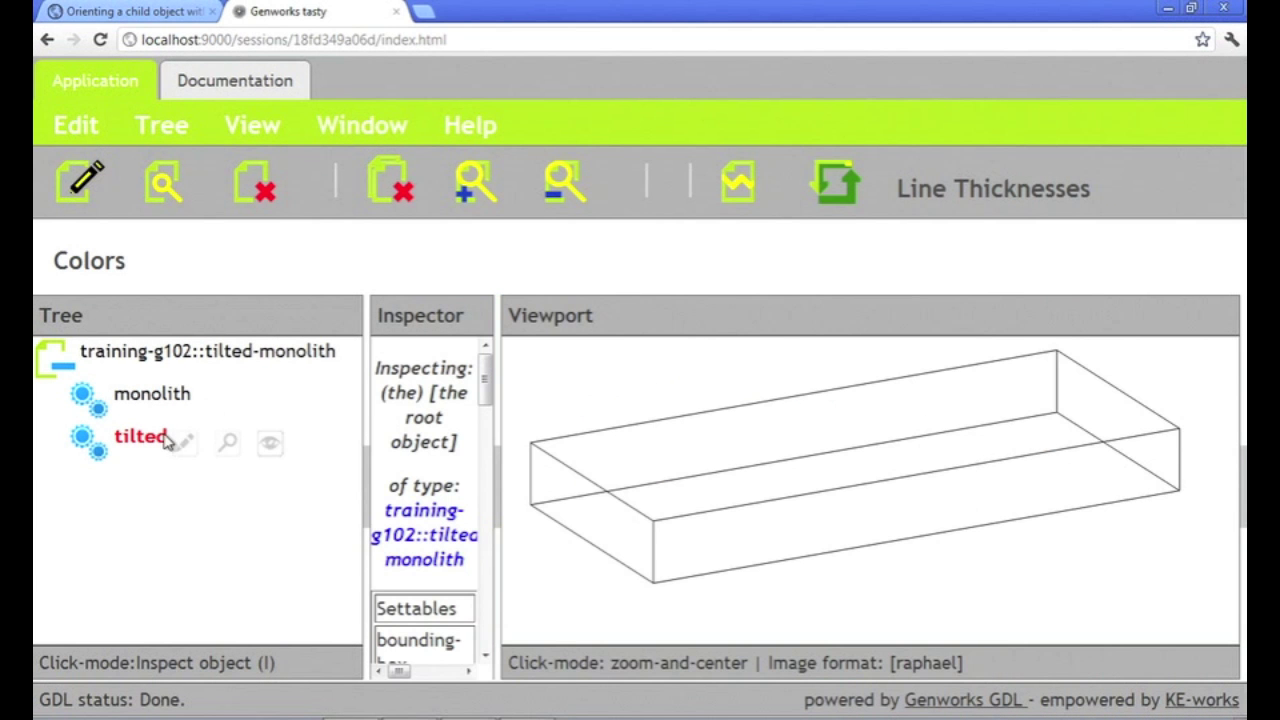
pyautogui.click(185, 446)
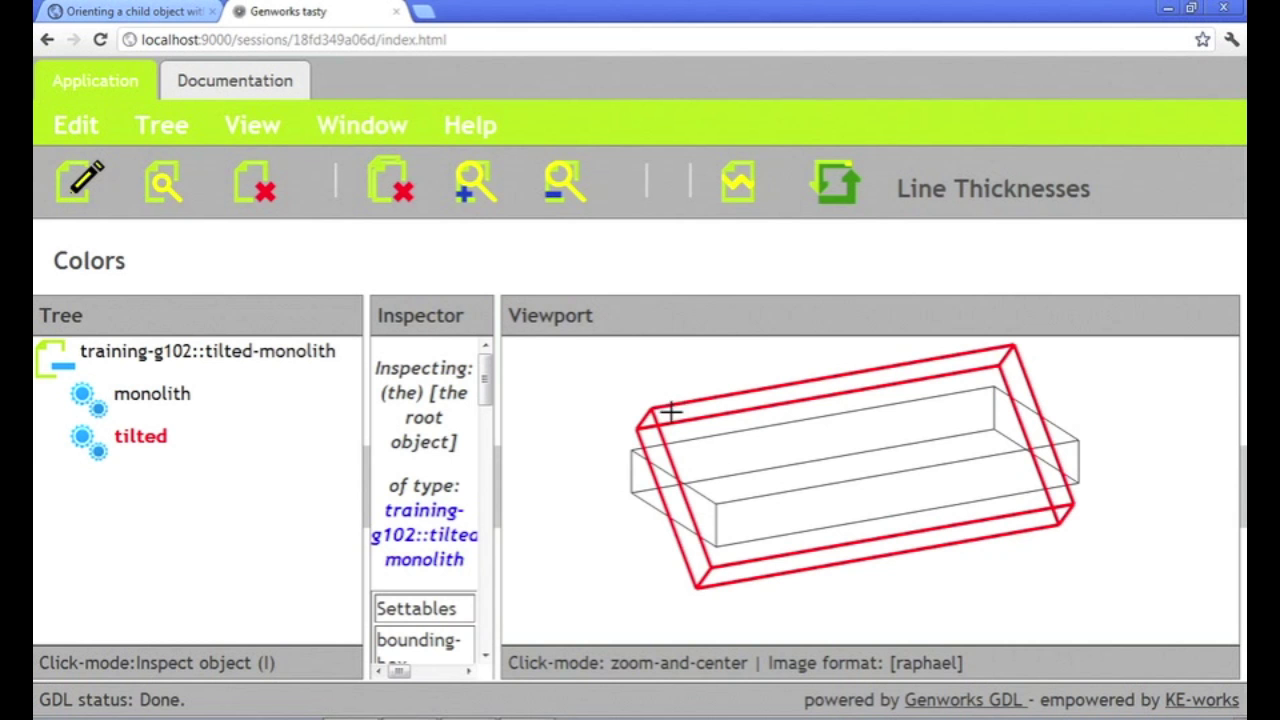
# Cycle the view through top, trimetric, rear and left, ending on trimetric, then return to the slides.
pyautogui.click(980, 354)
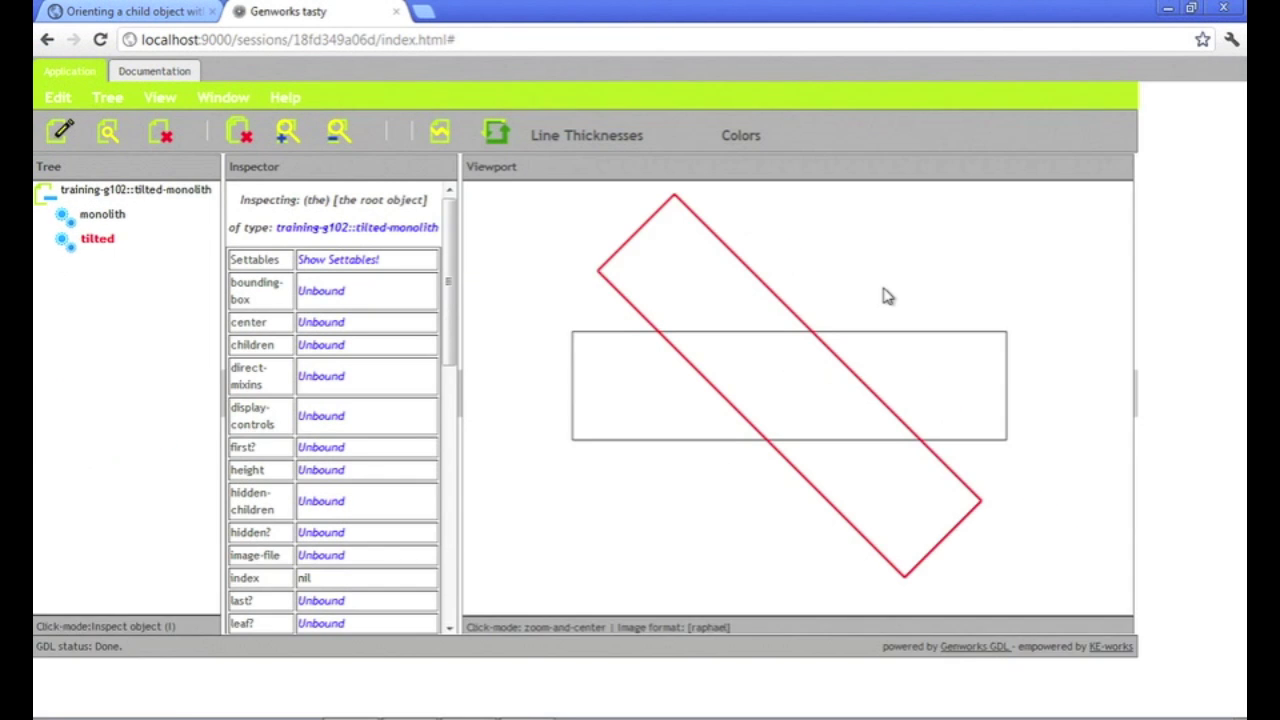
pyautogui.moveTo(160, 98)
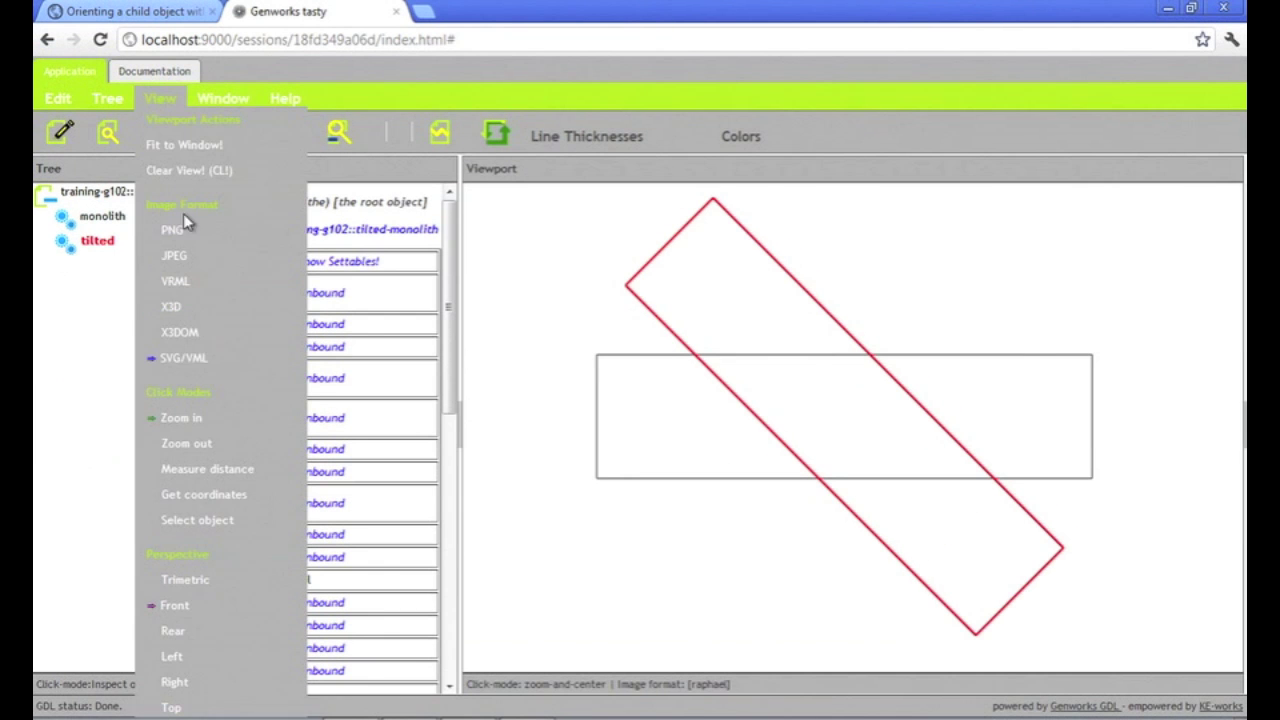
pyautogui.click(186, 584)
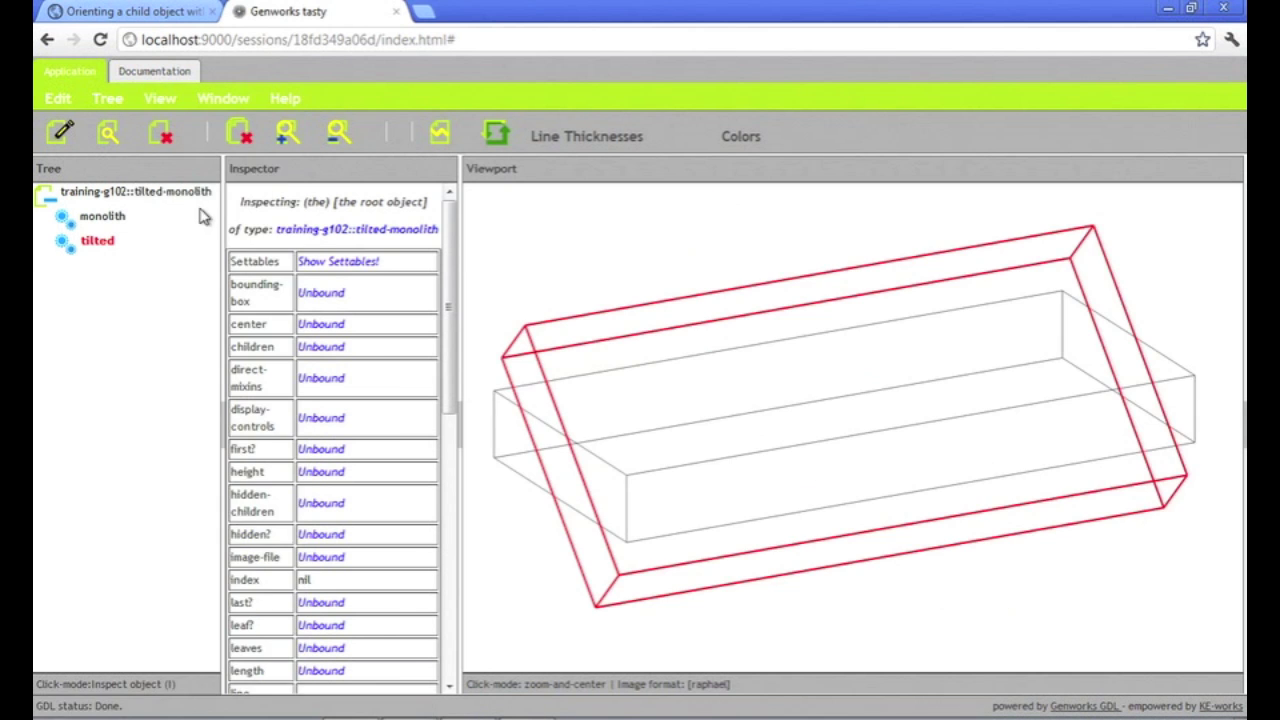
pyautogui.click(182, 604)
pyautogui.moveTo(160, 98)
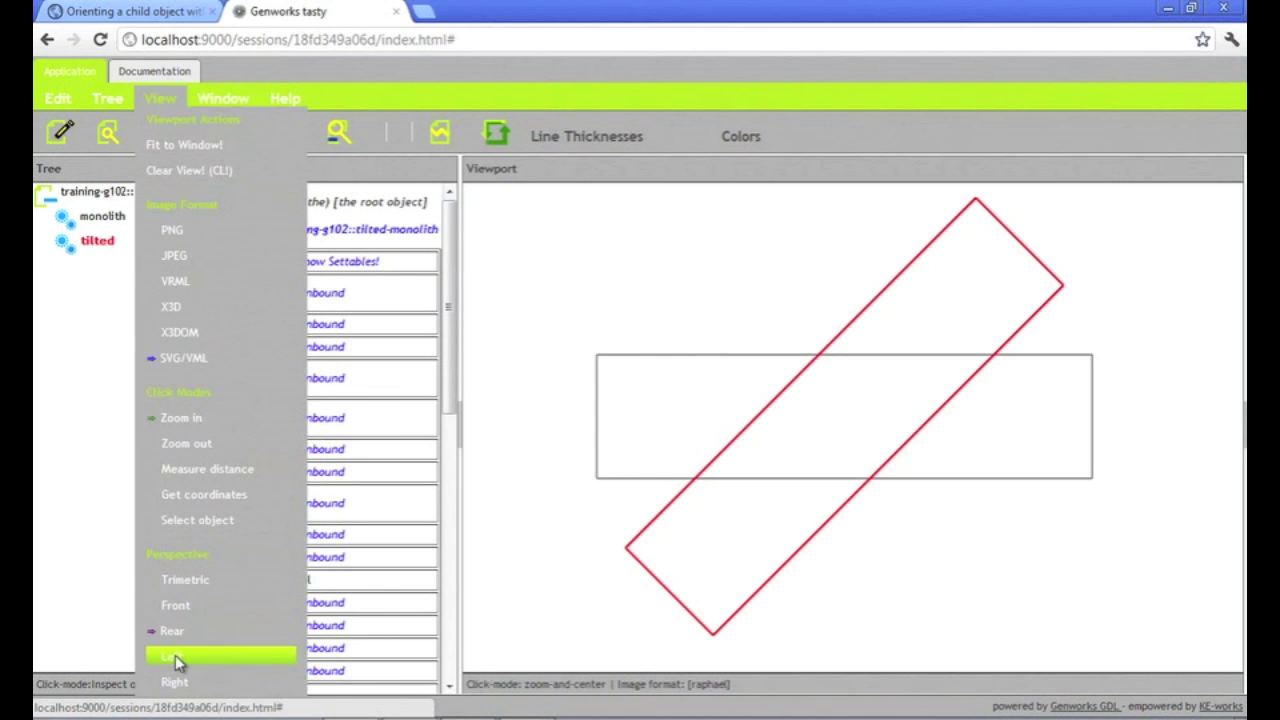
pyautogui.click(175, 656)
pyautogui.click(181, 581)
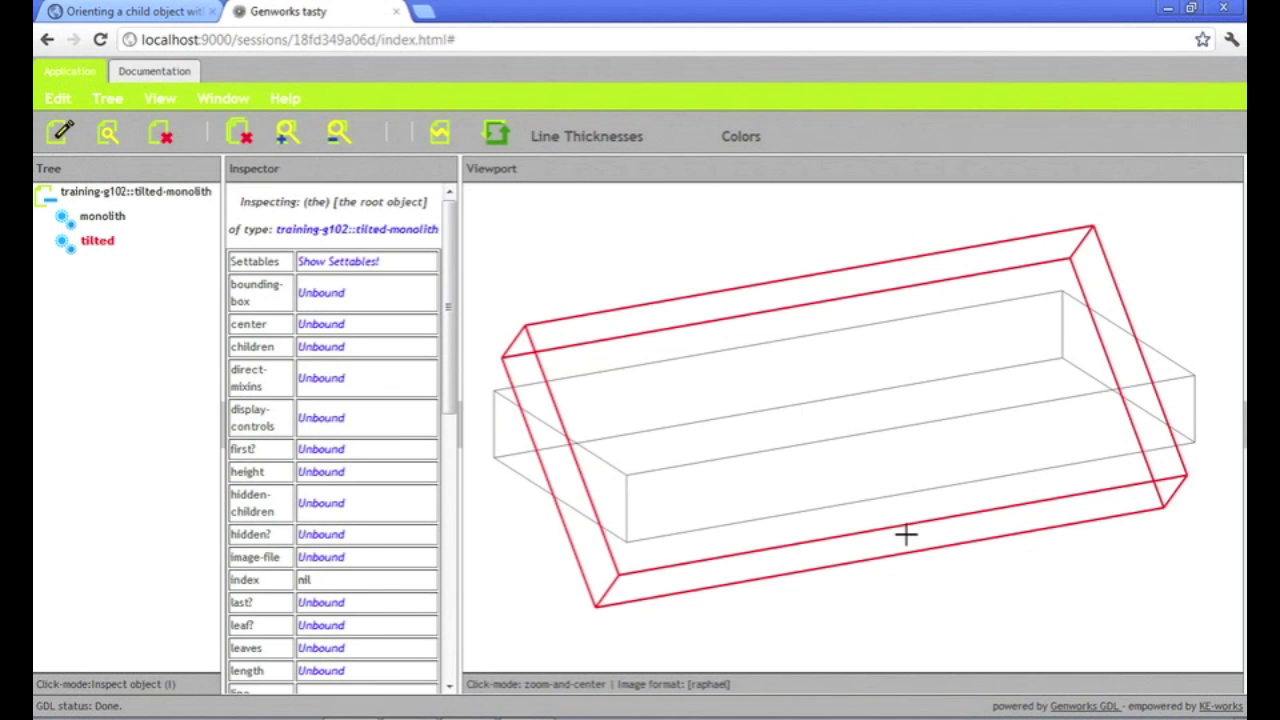
pyautogui.click(175, 12)
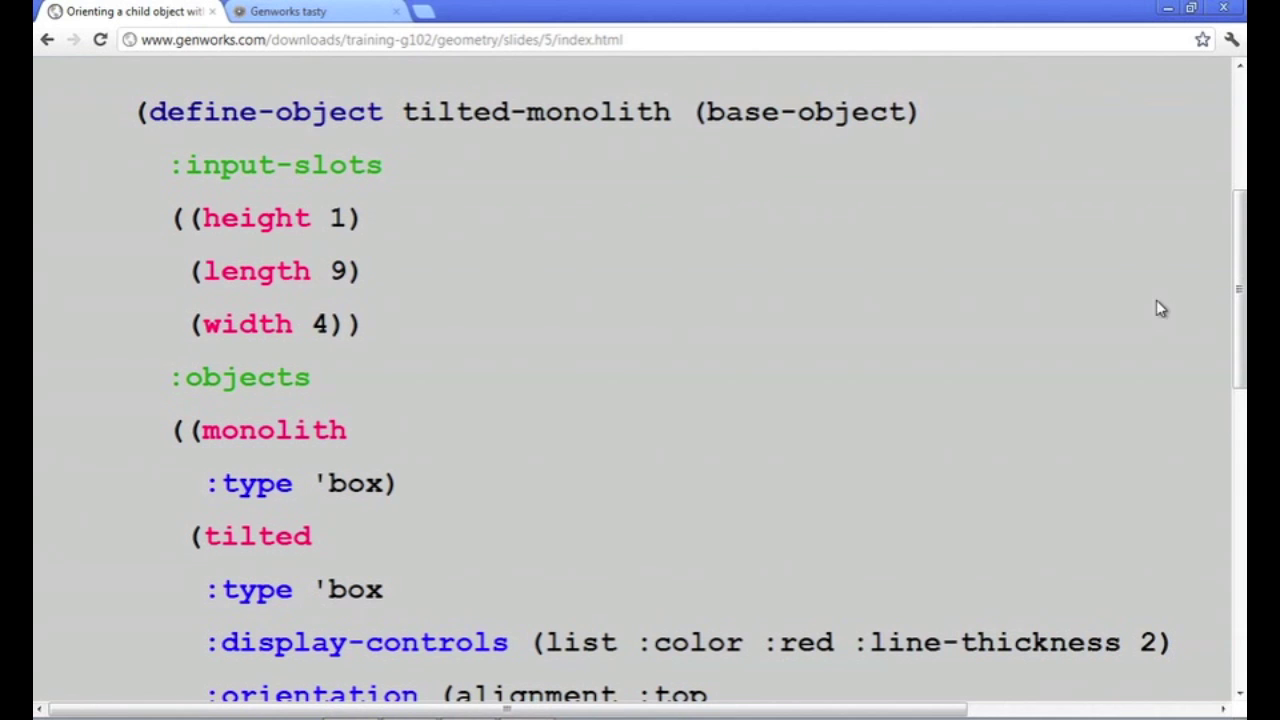
# Advance to slide 3.7 and scroll down to exercise 5, the traditional brick wall.
pyautogui.press('Right')
pyautogui.scroll(-1, 1232, 163)
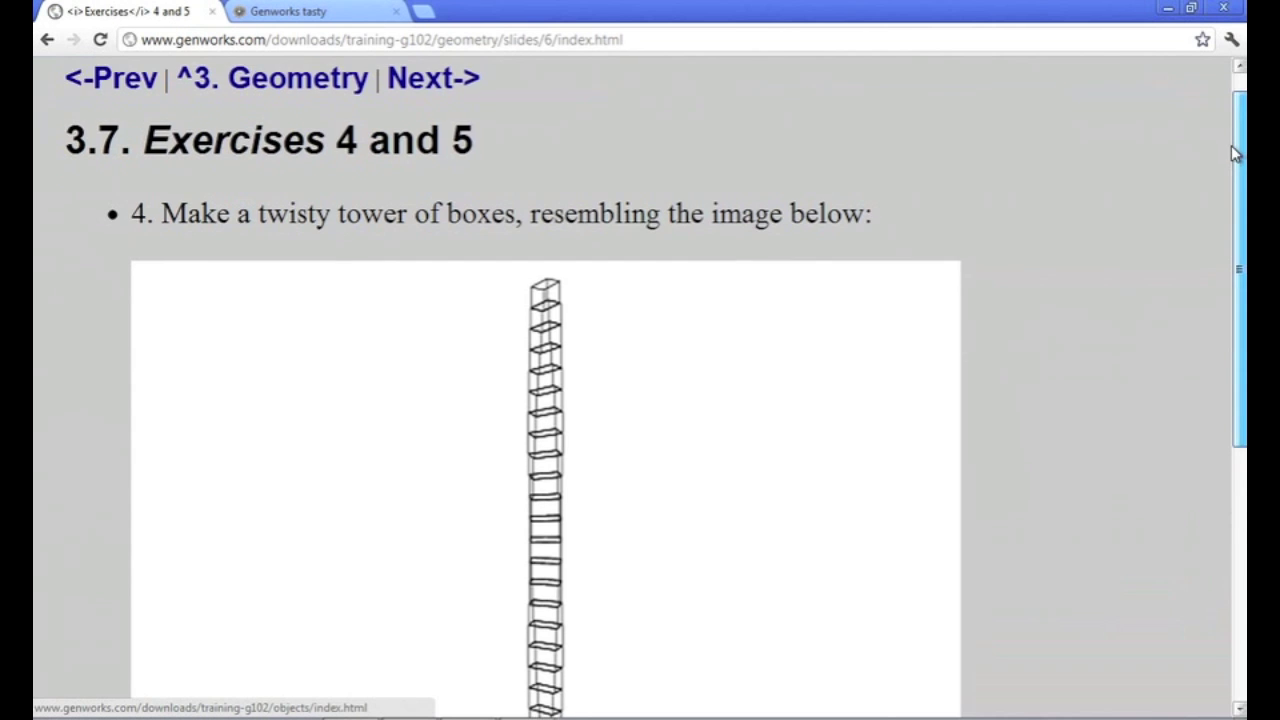
pyautogui.moveTo(1232, 163); pyautogui.dragTo(1221, 229)
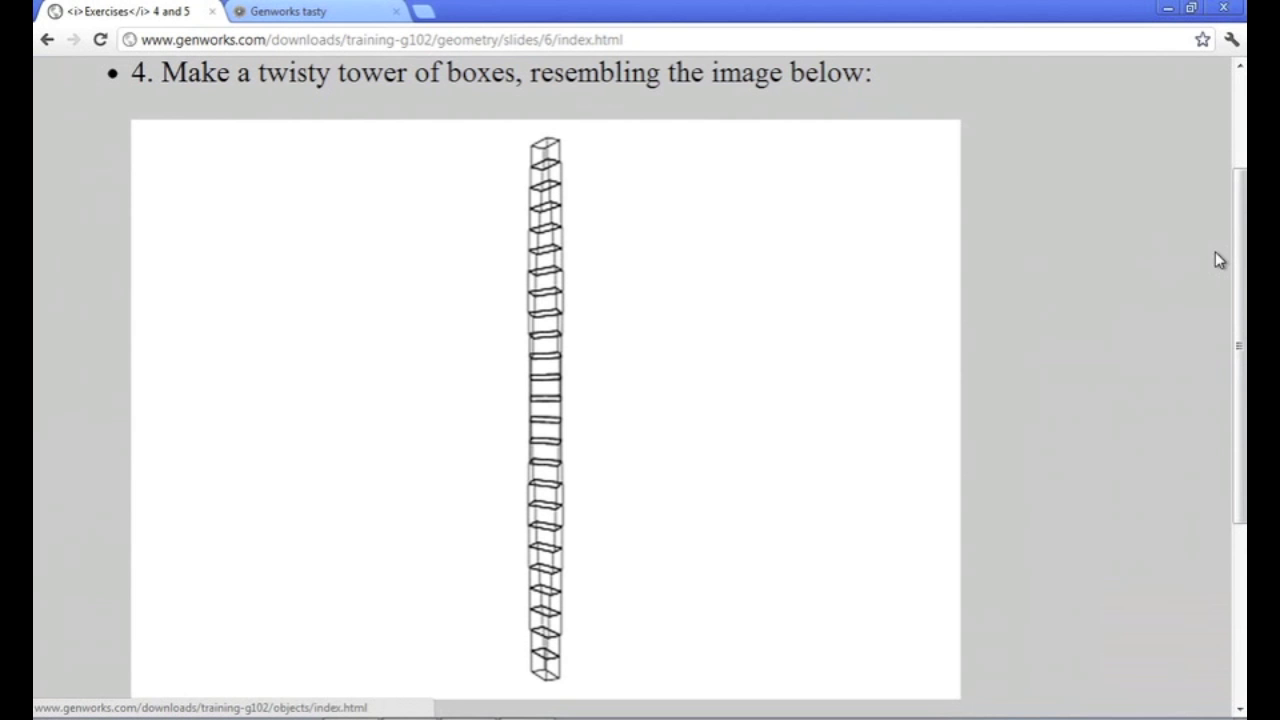
pyautogui.scroll(-3, 1240, 252)
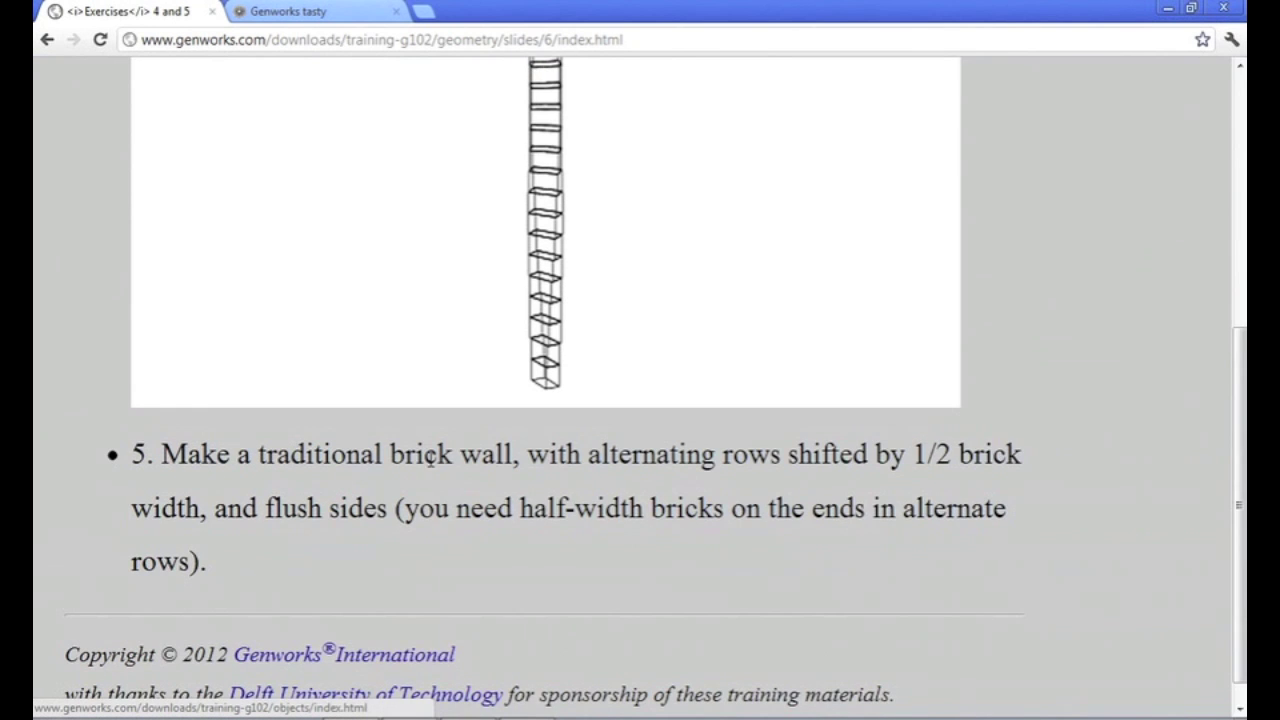